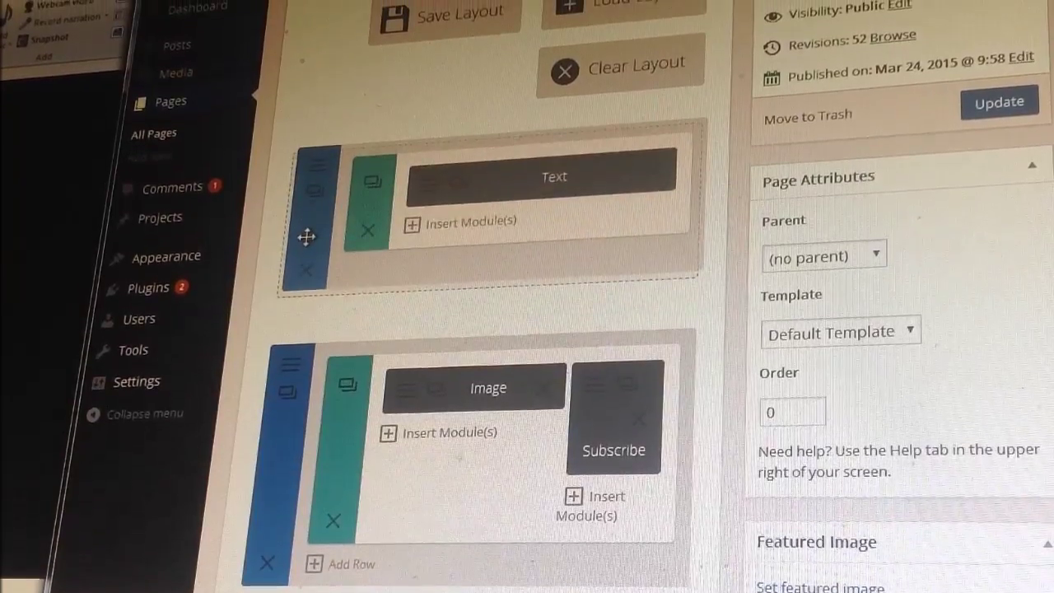
{"action": "left_click", "coordinate": [414, 224]}
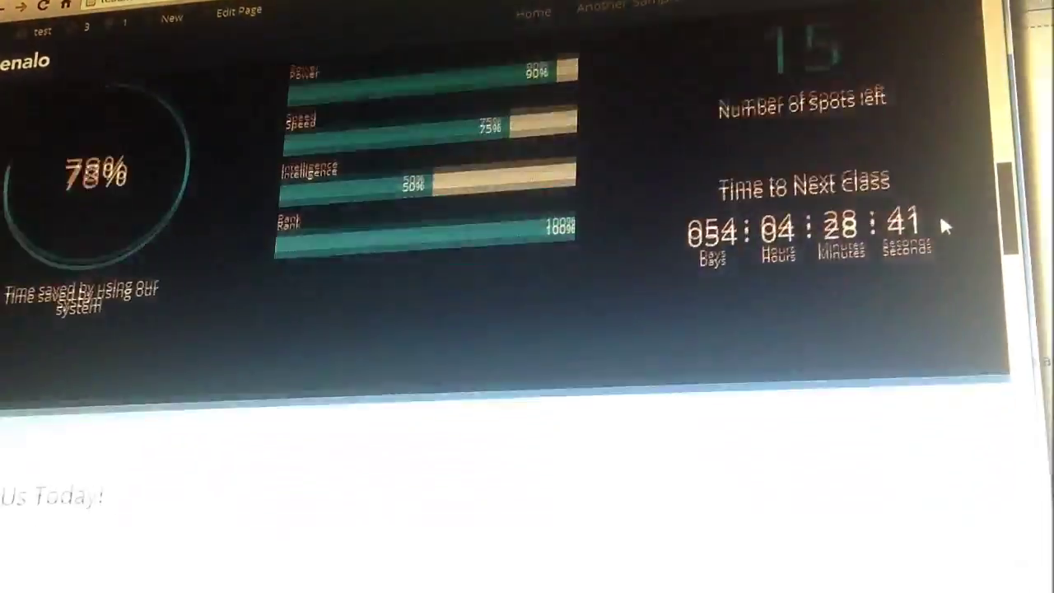
{"action": "scroll", "coordinate": [944, 227], "scroll_direction": "down", "scroll_amount": 2}
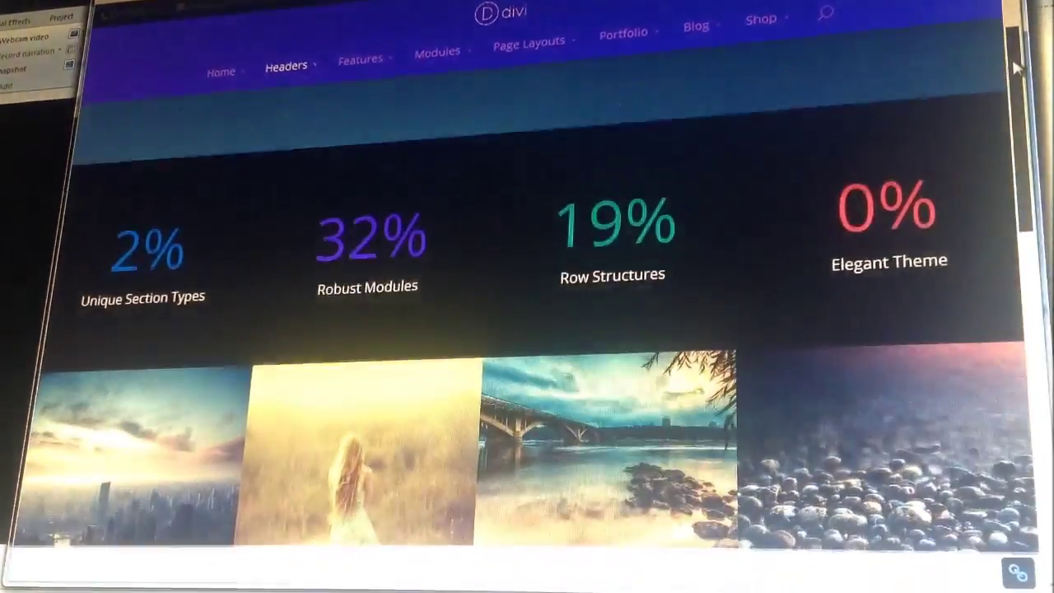
{"action": "left_click_drag", "start_coordinate": [1014, 68], "coordinate": [997, 330]}
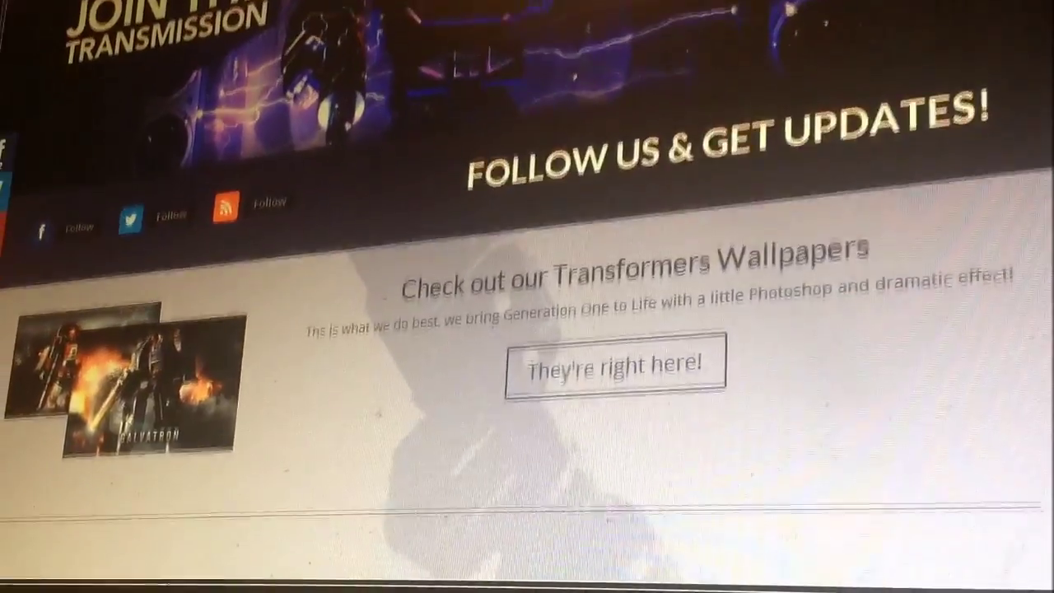
{"action": "scroll", "coordinate": [527, 329], "scroll_direction": "down", "scroll_amount": 4}
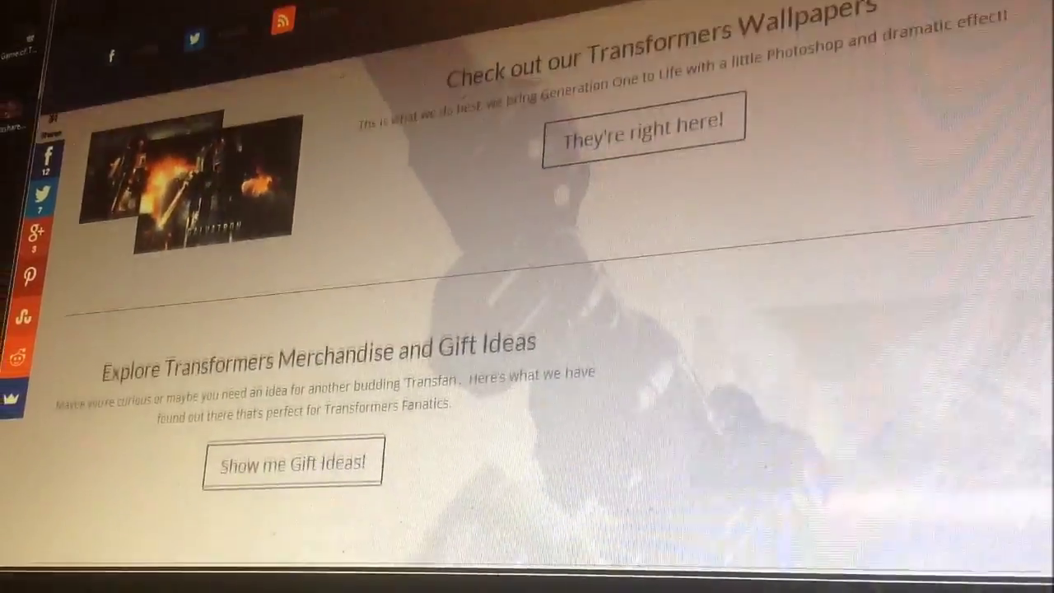
{"action": "scroll", "coordinate": [527, 330], "scroll_direction": "down", "scroll_amount": 5}
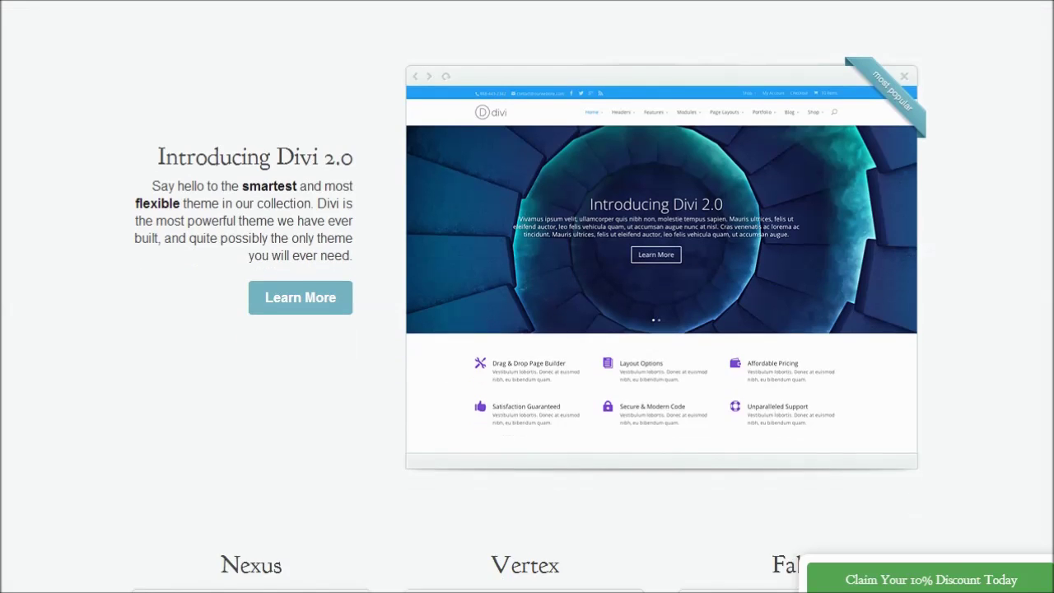
Browse the theme gallery from the Divi 2.0 feature down through the other theme previews.
{"action": "scroll", "coordinate": [526, 296], "scroll_direction": "down", "scroll_amount": 5}
{"action": "scroll", "coordinate": [527, 297], "scroll_direction": "down", "scroll_amount": 5}
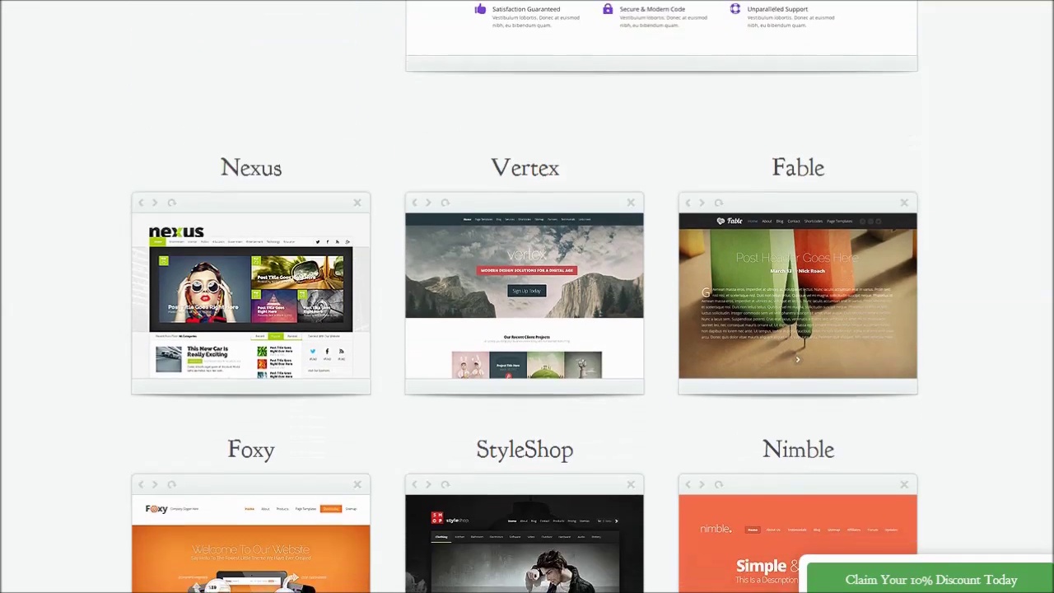
{"action": "scroll", "coordinate": [527, 296], "scroll_direction": "down", "scroll_amount": 6}
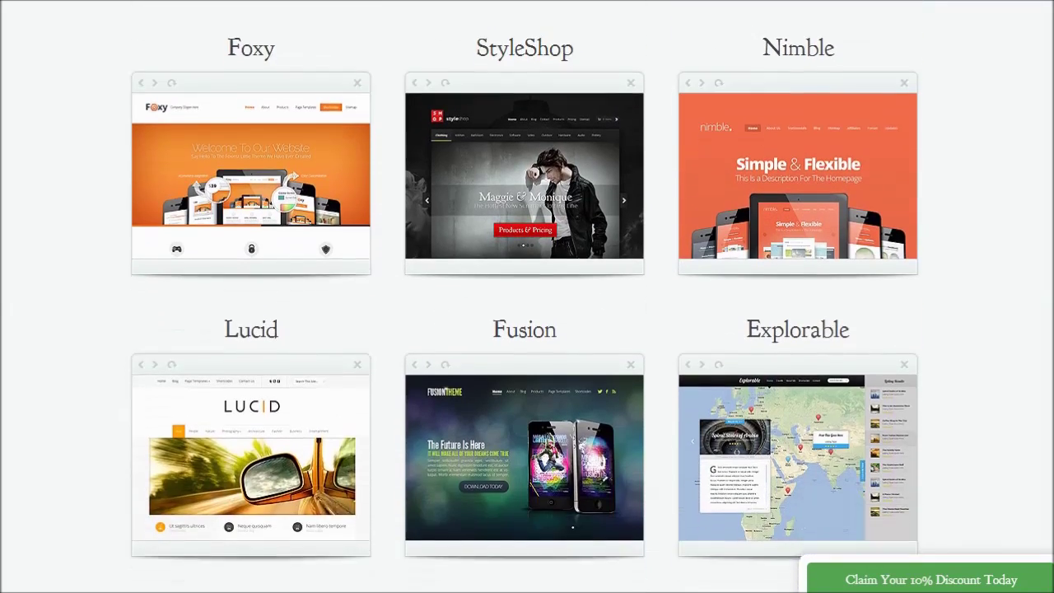
{"action": "scroll", "coordinate": [526, 297], "scroll_direction": "down", "scroll_amount": 5}
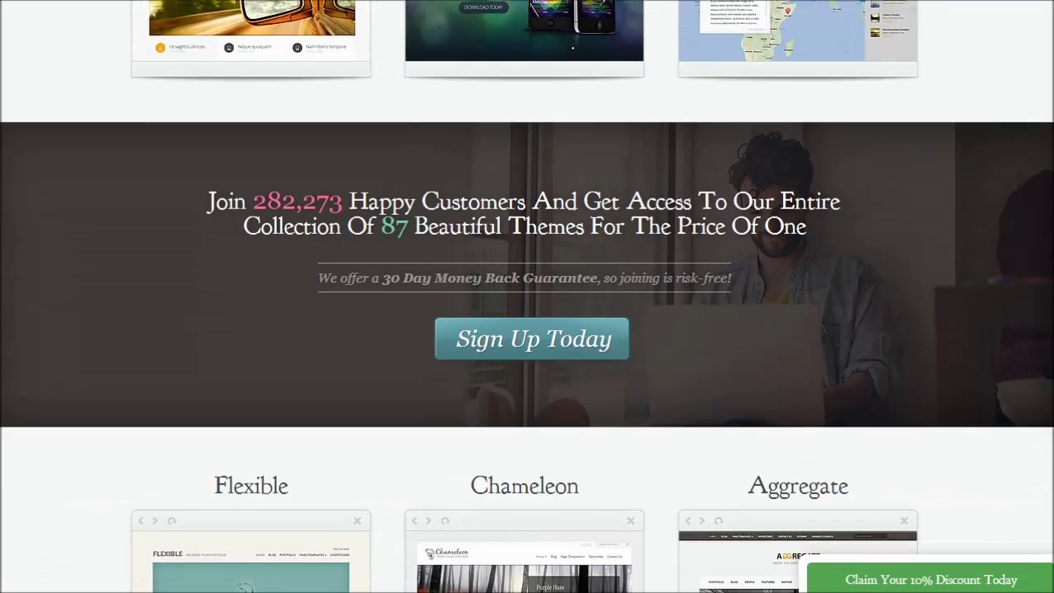
{"action": "scroll", "coordinate": [527, 296], "scroll_direction": "down", "scroll_amount": 6}
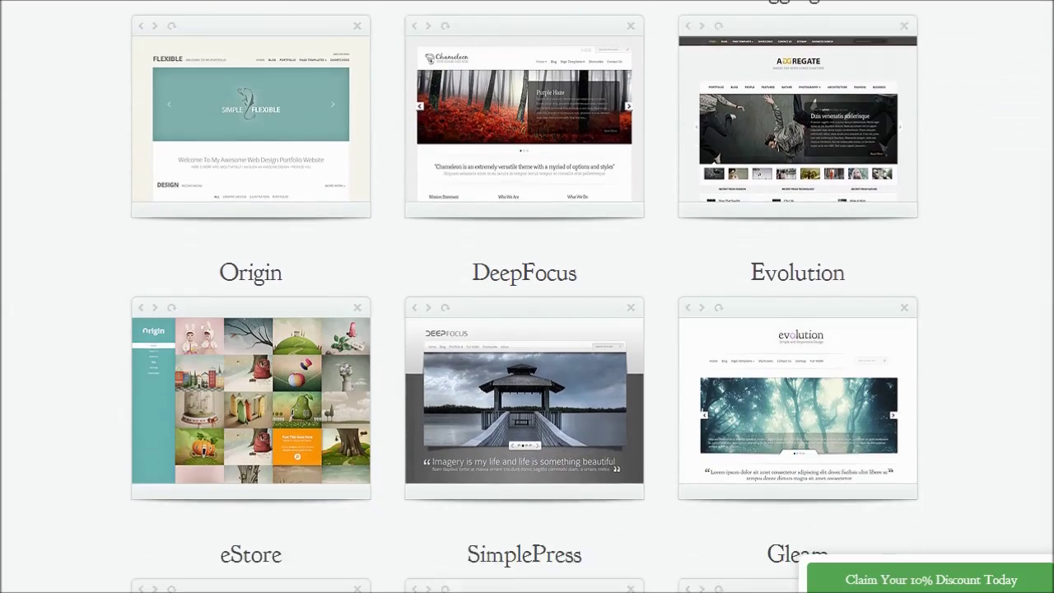
{"action": "scroll", "coordinate": [527, 296], "scroll_direction": "down", "scroll_amount": 2}
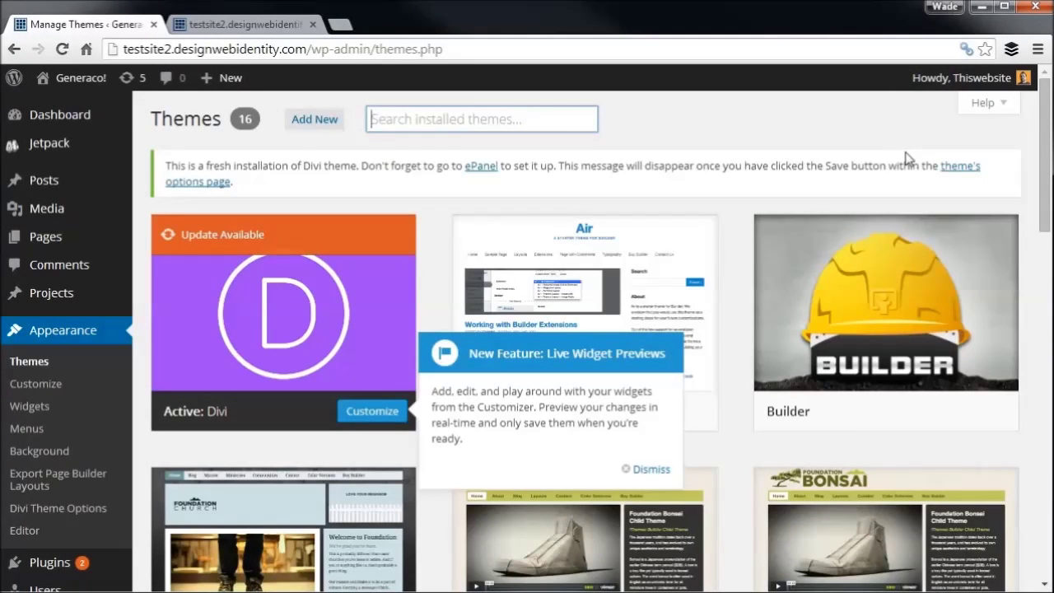
Look over the test site's live front page with the Divi theme, and return to the Themes admin page.
{"action": "left_click", "coordinate": [258, 23]}
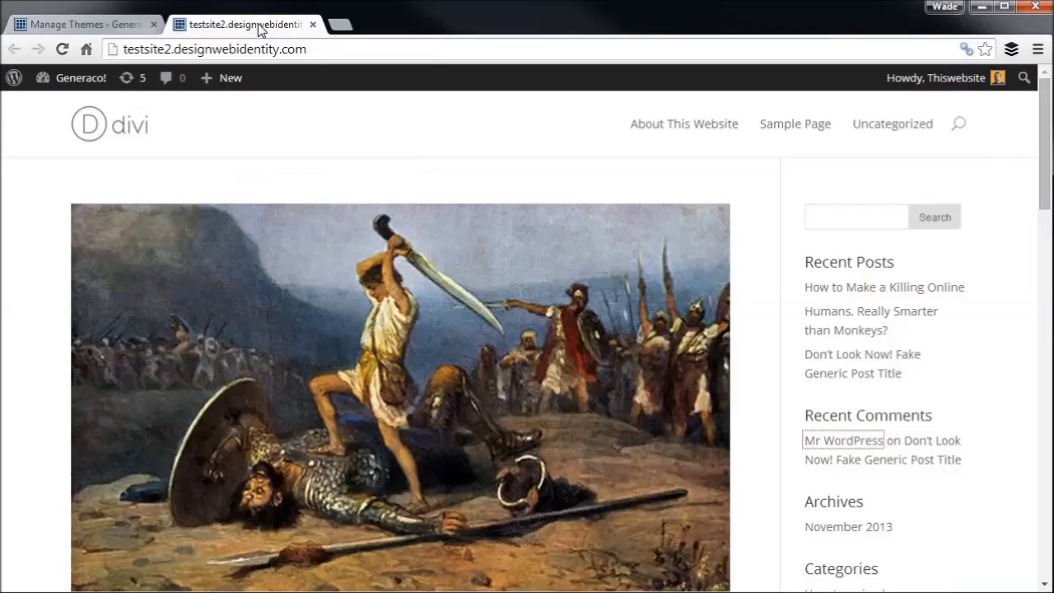
{"action": "left_click_drag", "start_coordinate": [1046, 129], "coordinate": [1050, 99]}
{"action": "left_click_drag", "start_coordinate": [1043, 120], "coordinate": [1051, 75]}
{"action": "mouse_move", "coordinate": [1047, 108]}
{"action": "left_mouse_down"}
{"action": "mouse_move", "coordinate": [1047, 309]}
{"action": "mouse_move", "coordinate": [1046, 109]}
{"action": "left_mouse_up"}
{"action": "left_click", "coordinate": [74, 25]}
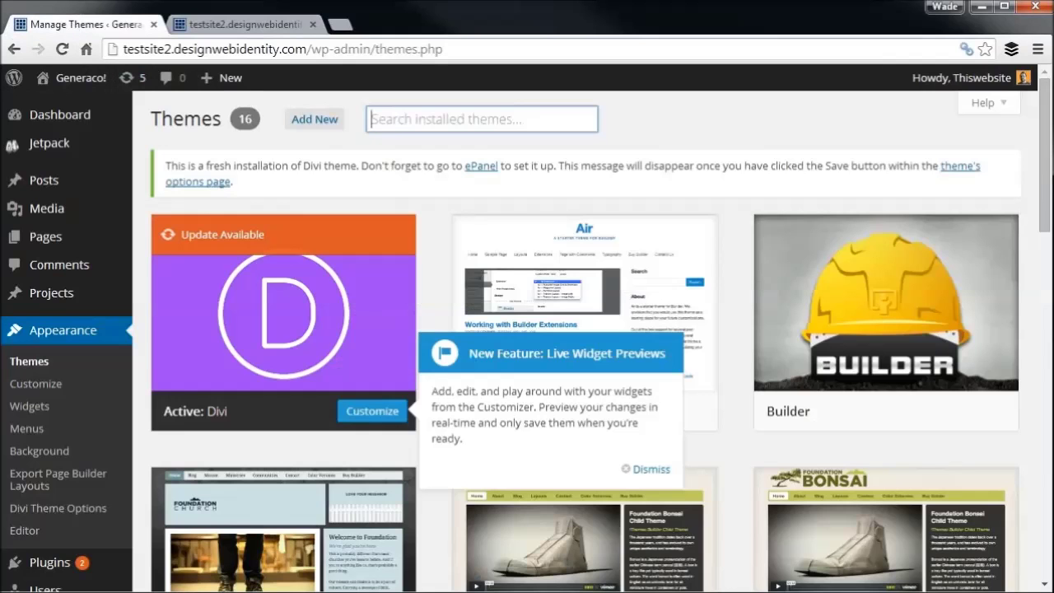
Open the Divi Theme Options in the WordPress admin.
{"action": "scroll", "coordinate": [60, 426], "scroll_direction": "down", "scroll_amount": 3}
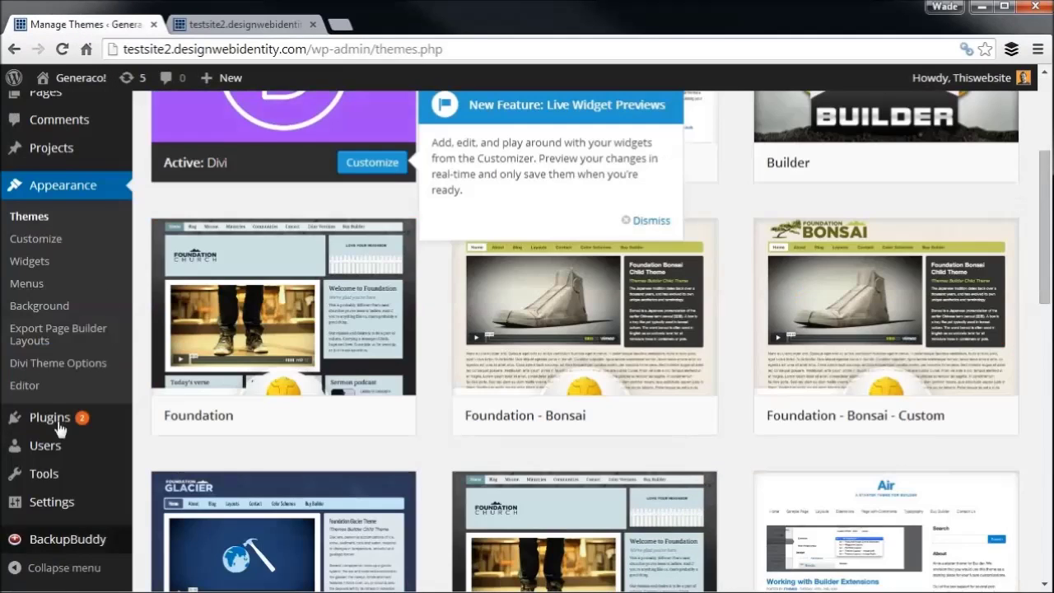
{"action": "left_click", "coordinate": [57, 363]}
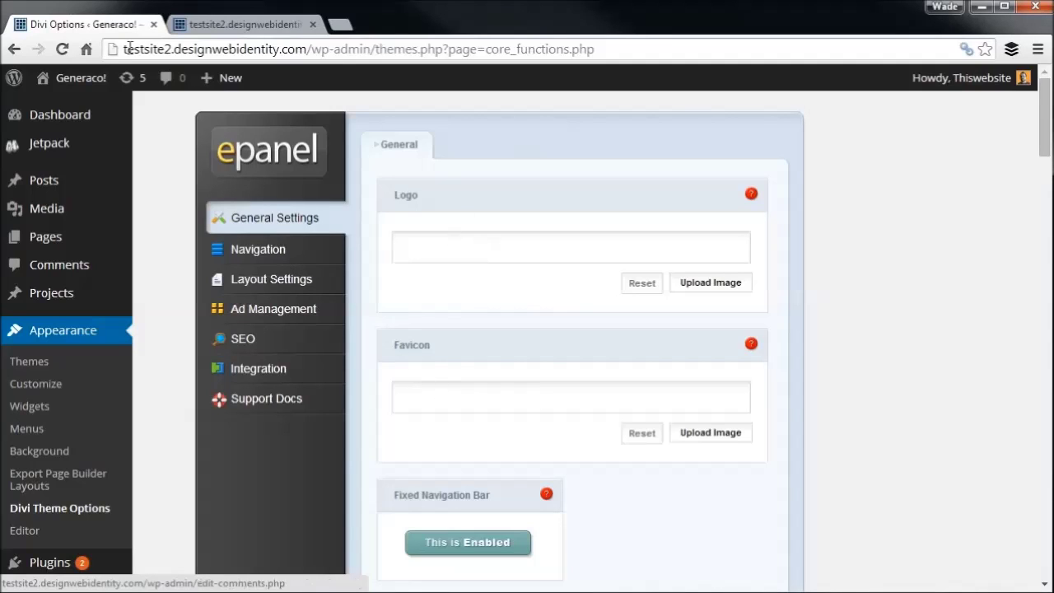
Find the Fixed Navigation Bar setting, check the header's behaviour on the live site, and return to the theme options.
{"action": "scroll", "coordinate": [625, 414], "scroll_direction": "down", "scroll_amount": 2}
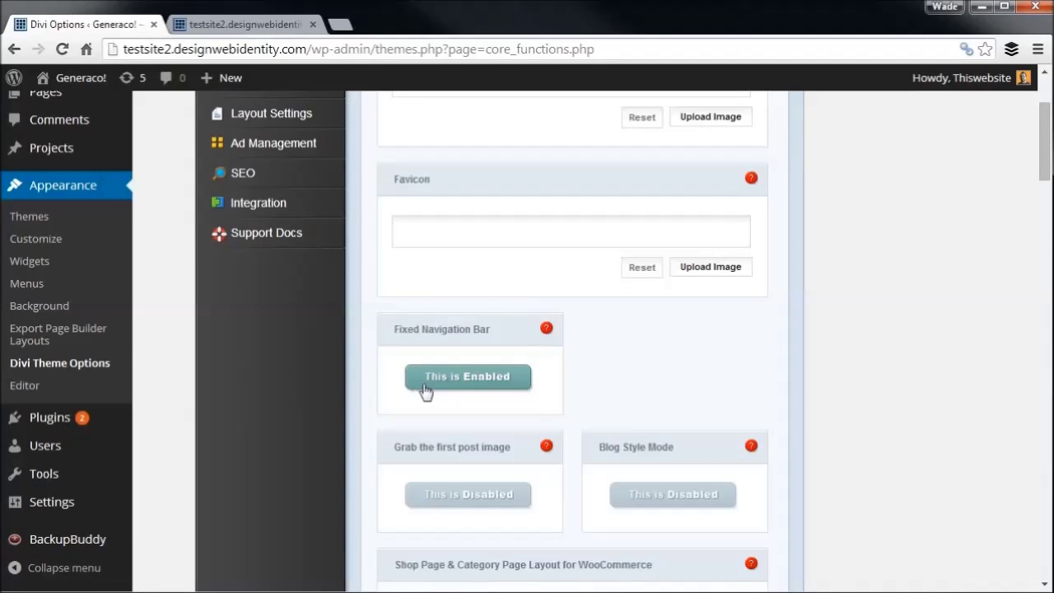
{"action": "left_click", "coordinate": [251, 27]}
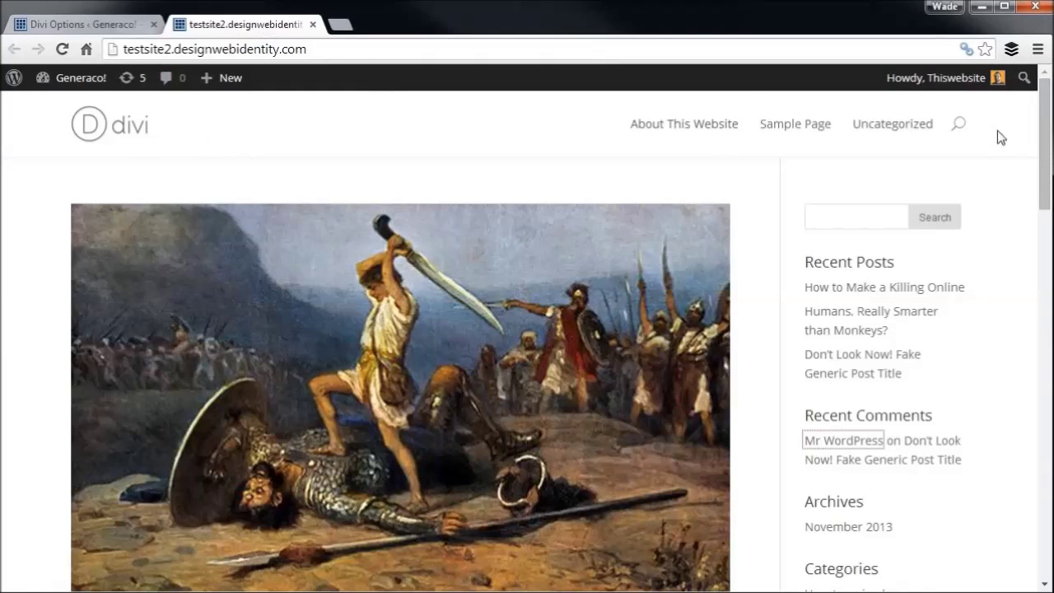
{"action": "mouse_move", "coordinate": [1042, 104]}
{"action": "left_mouse_down"}
{"action": "mouse_move", "coordinate": [1037, 278]}
{"action": "mouse_move", "coordinate": [1028, 104]}
{"action": "left_mouse_up"}
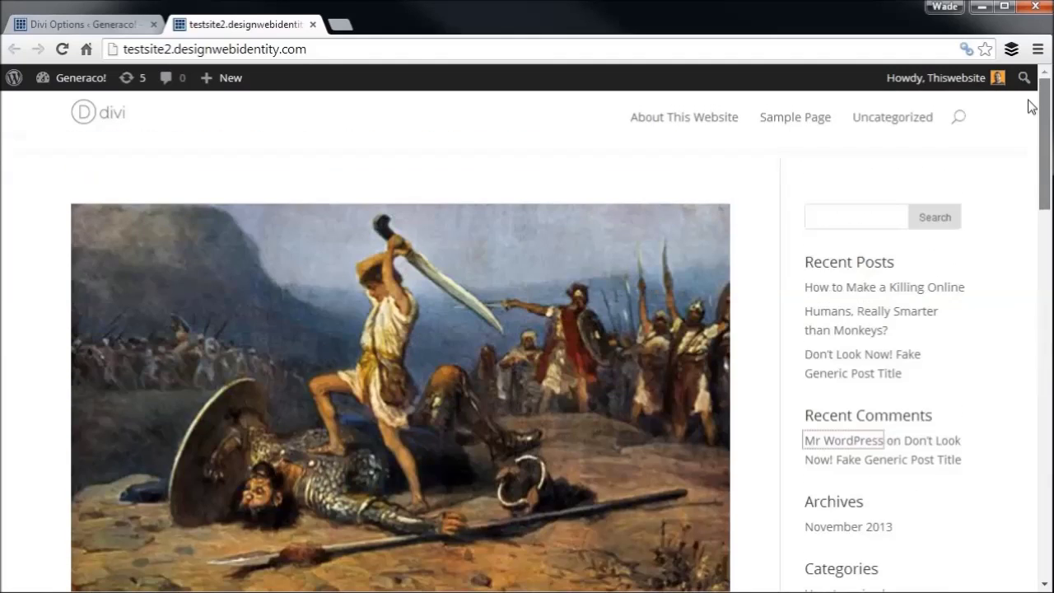
{"action": "left_click", "coordinate": [99, 25]}
Review the General Settings for blog style, shop page layout, MailChimp, Aweber, social icons and profile URLs.
{"action": "scroll", "coordinate": [691, 330], "scroll_direction": "down", "scroll_amount": 5}
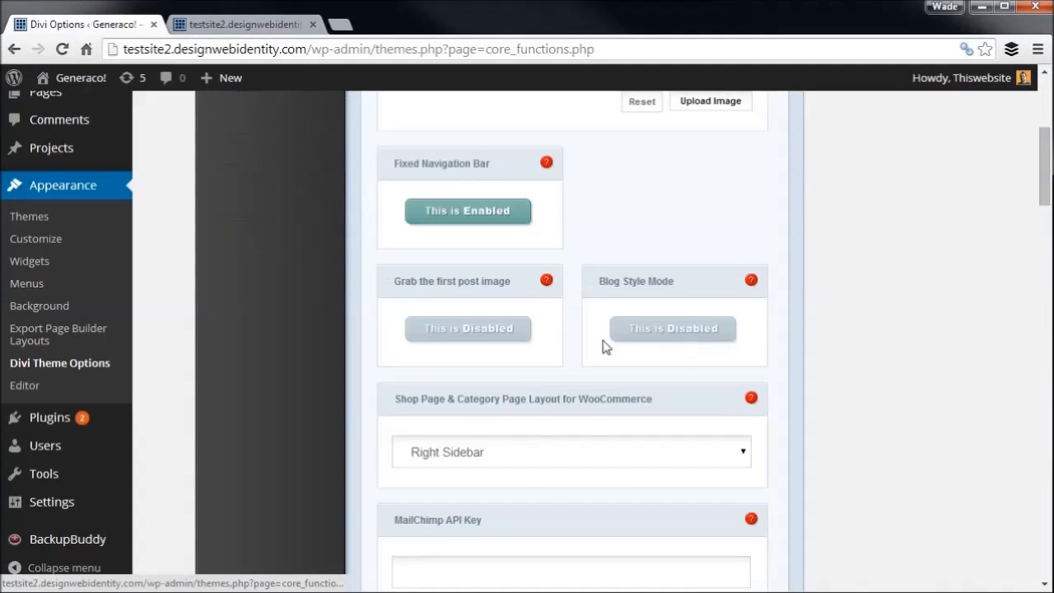
{"action": "scroll", "coordinate": [567, 355], "scroll_direction": "down", "scroll_amount": 2}
{"action": "scroll", "coordinate": [556, 308], "scroll_direction": "up", "scroll_amount": 1}
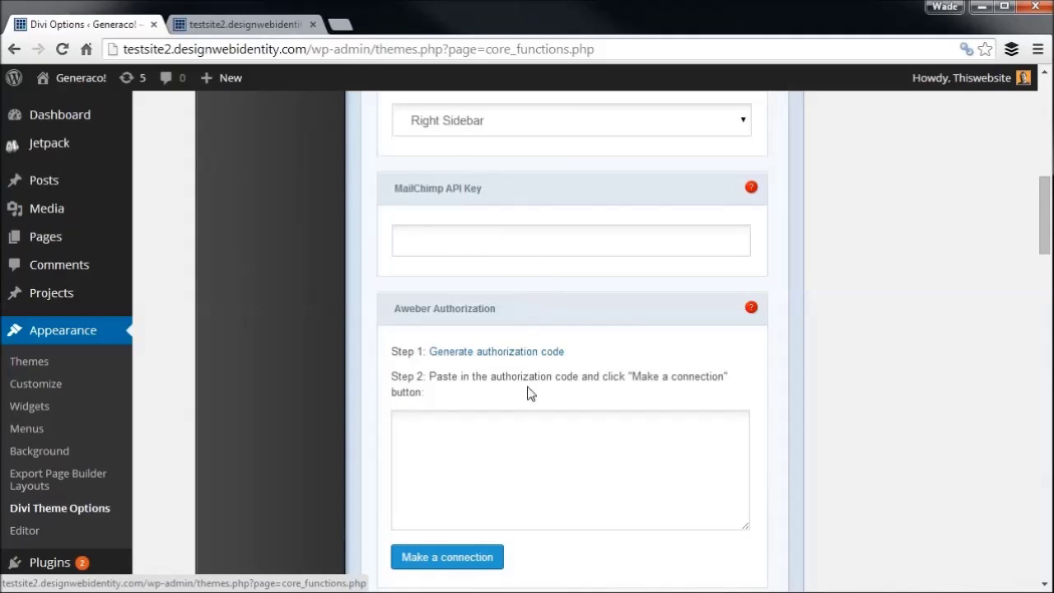
{"action": "scroll", "coordinate": [529, 394], "scroll_direction": "down", "scroll_amount": 3}
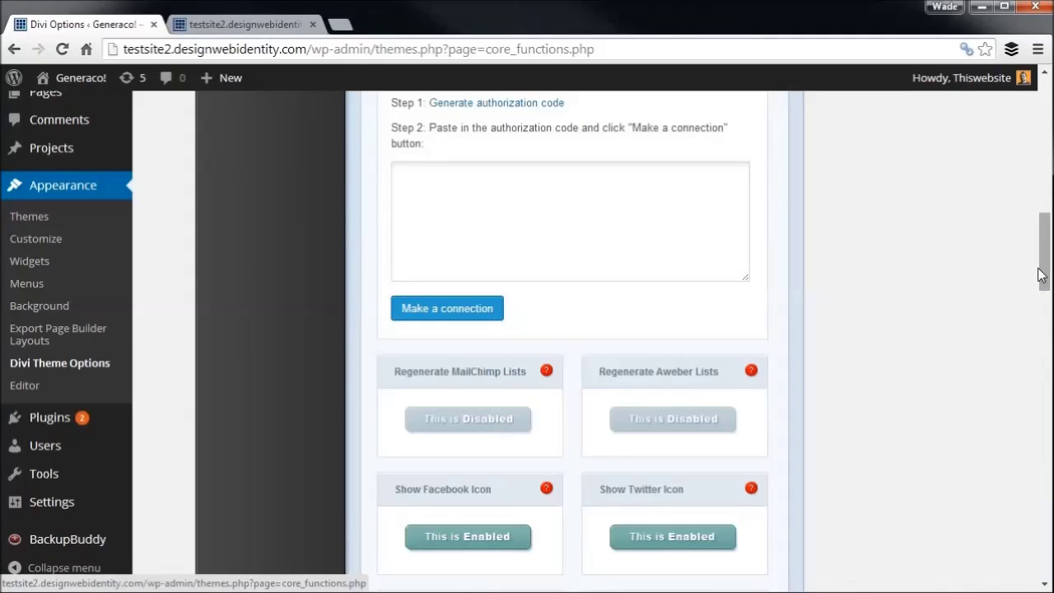
{"action": "left_click_drag", "start_coordinate": [1043, 275], "coordinate": [1039, 357]}
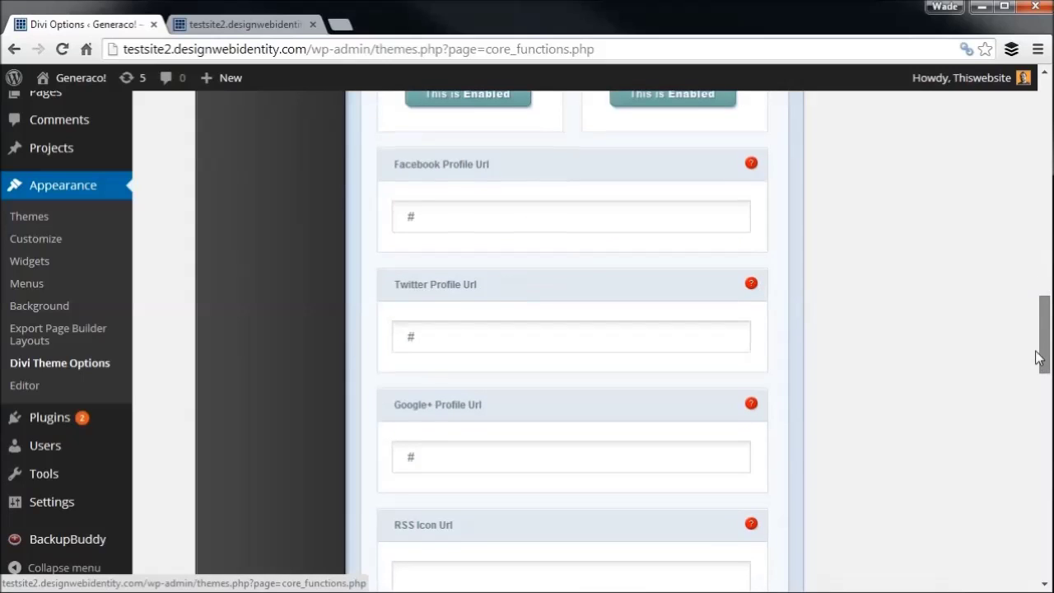
{"action": "left_click_drag", "start_coordinate": [1043, 329], "coordinate": [1029, 94]}
Check the social media icons in the live site's footer, and return to the Divi theme options.
{"action": "left_click", "coordinate": [247, 24]}
{"action": "left_click_drag", "start_coordinate": [1041, 147], "coordinate": [1041, 512]}
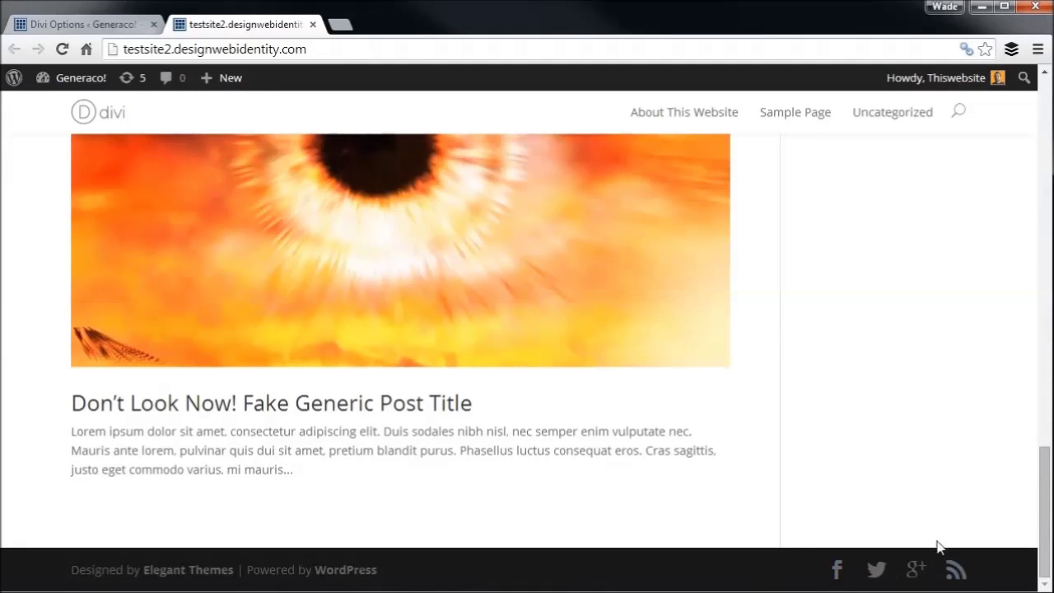
{"action": "left_click", "coordinate": [93, 31]}
{"action": "scroll", "coordinate": [543, 341], "scroll_direction": "up", "scroll_amount": 1}
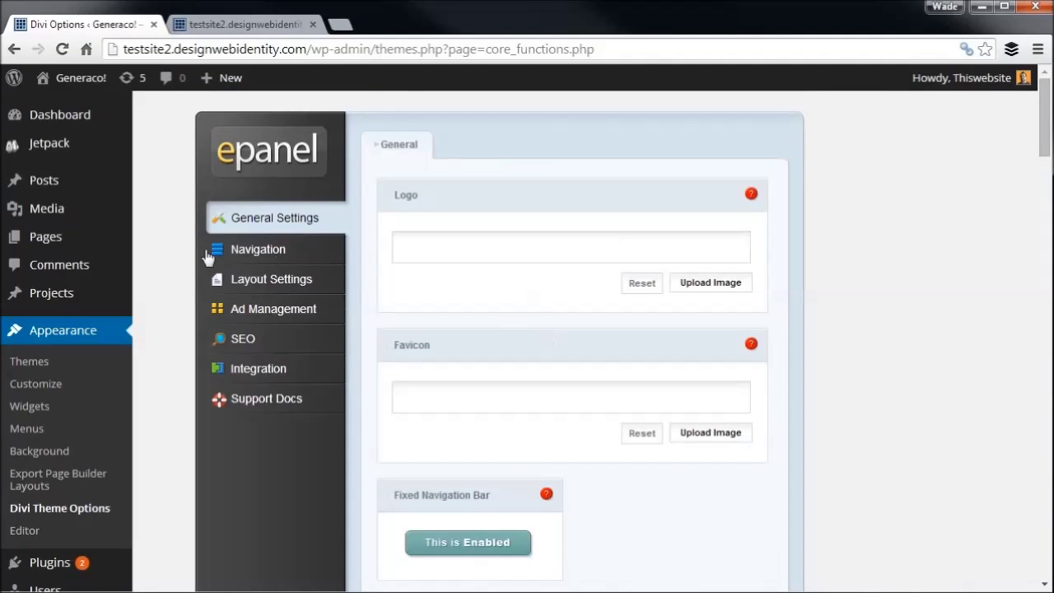
Look through the Navigation, Layout Settings, Ad Management and SEO sections of ePanel, and return to General Settings.
{"action": "left_click", "coordinate": [282, 256]}
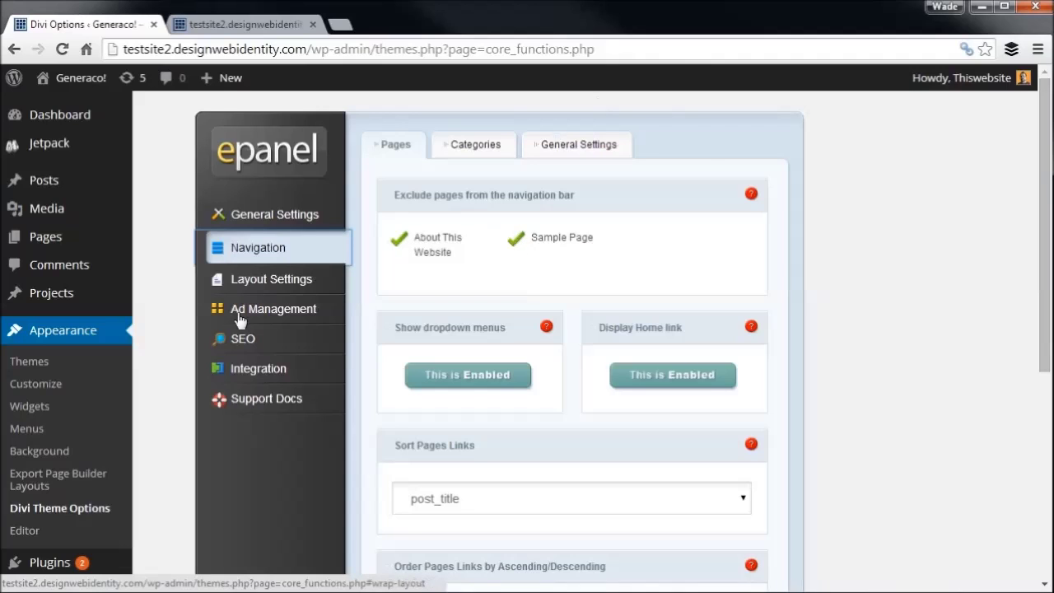
{"action": "left_click", "coordinate": [260, 283]}
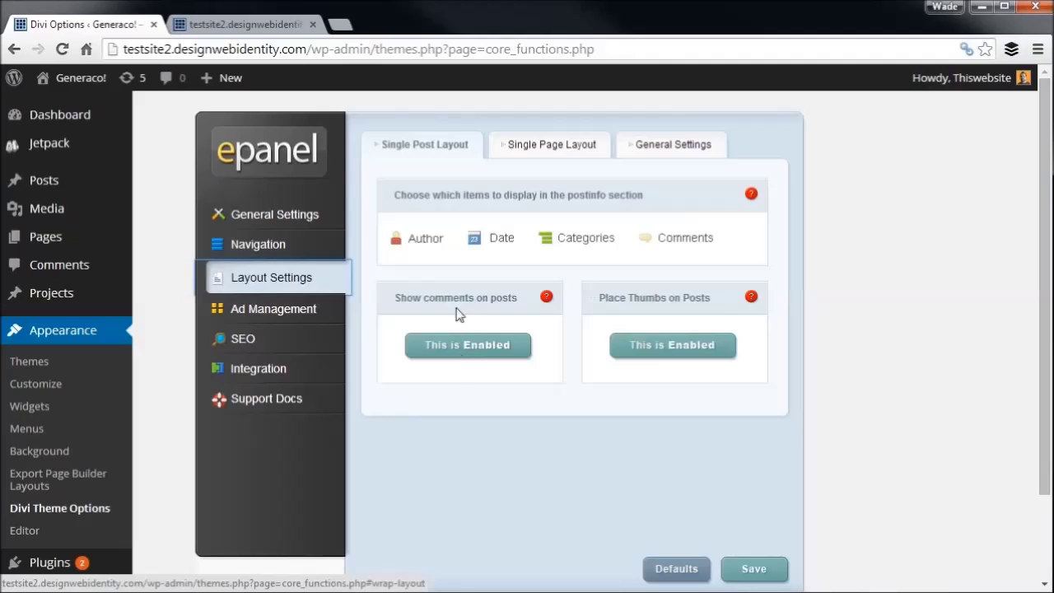
{"action": "left_click", "coordinate": [279, 309]}
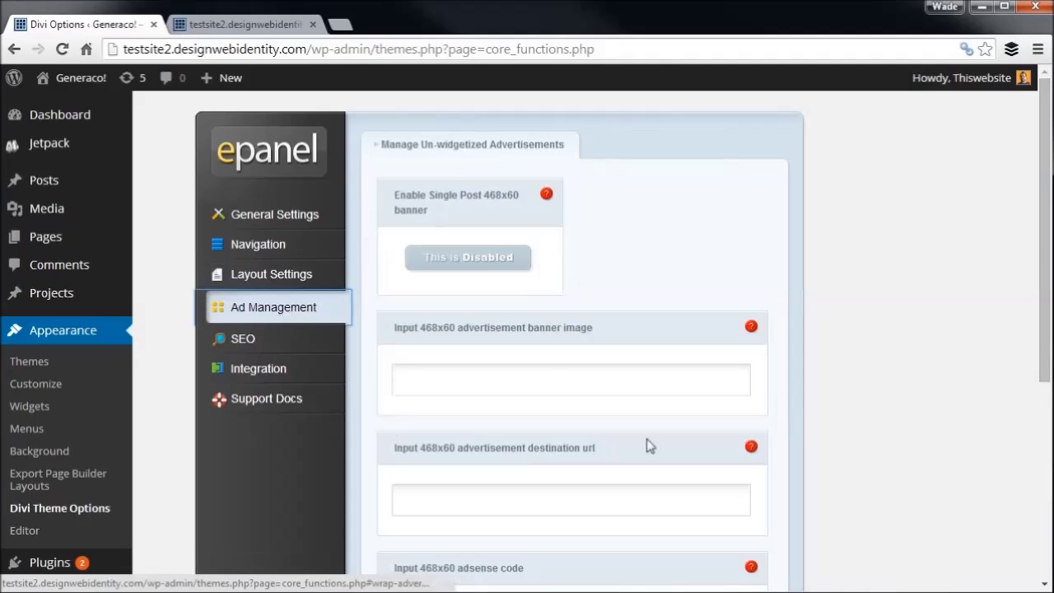
{"action": "left_click", "coordinate": [267, 341]}
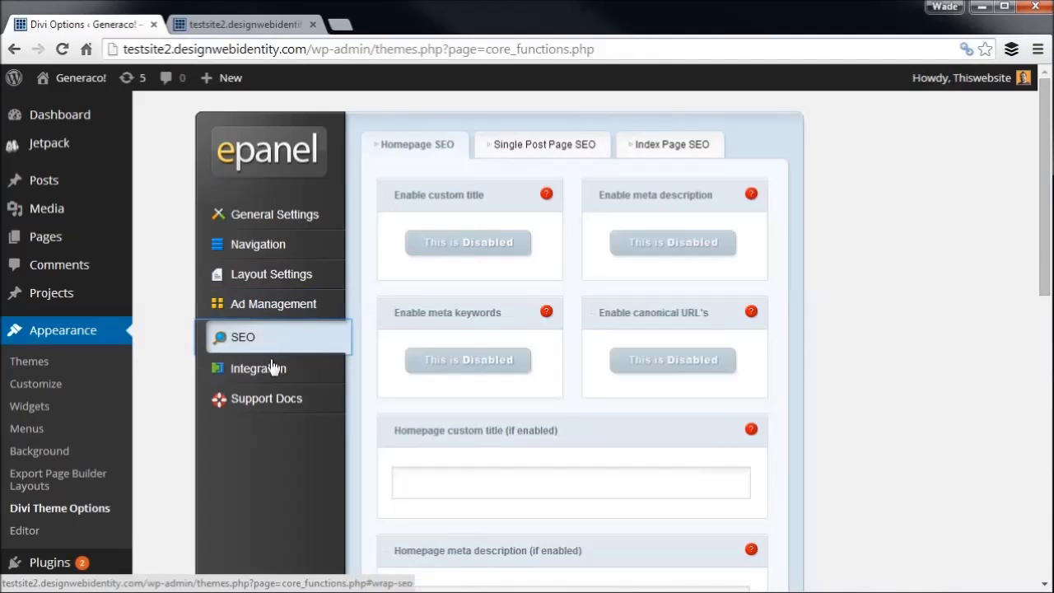
{"action": "left_click", "coordinate": [284, 220]}
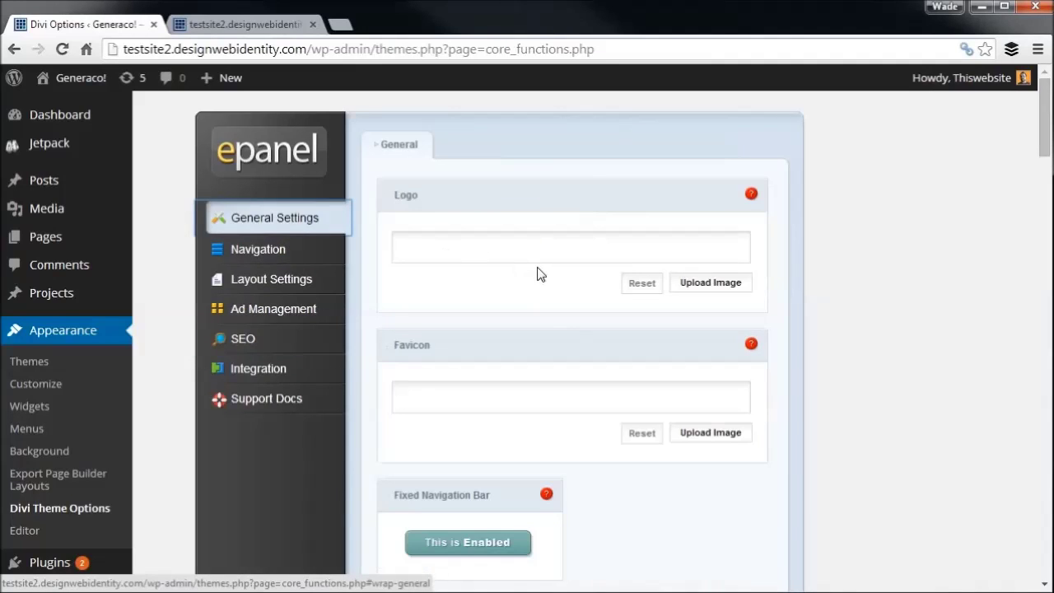
Upload logolarg.png from the website folder and insert its URL as the Divi theme's logo.
{"action": "left_click", "coordinate": [710, 283]}
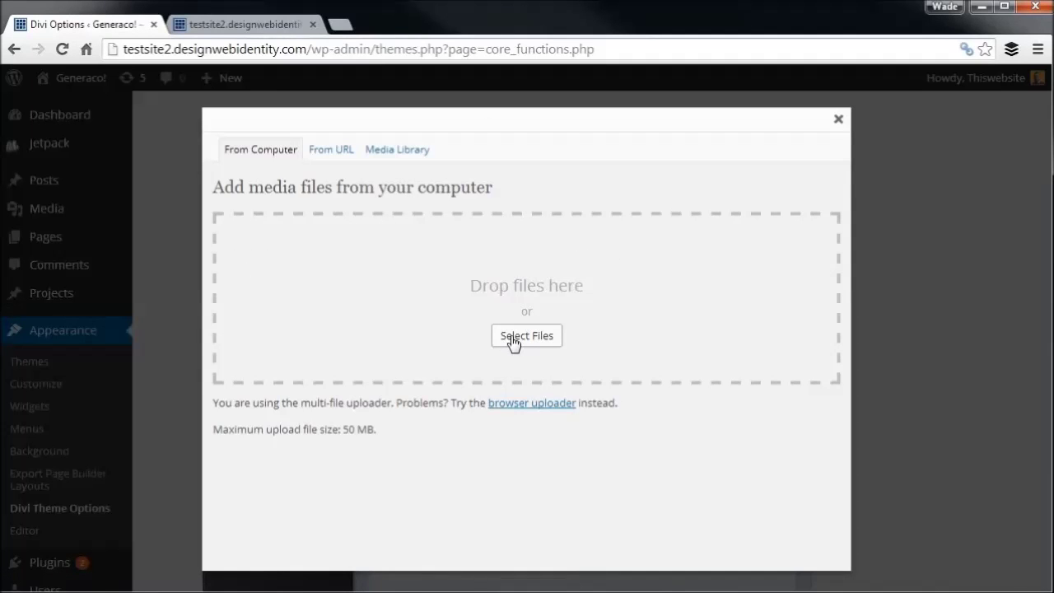
{"action": "left_click", "coordinate": [512, 339]}
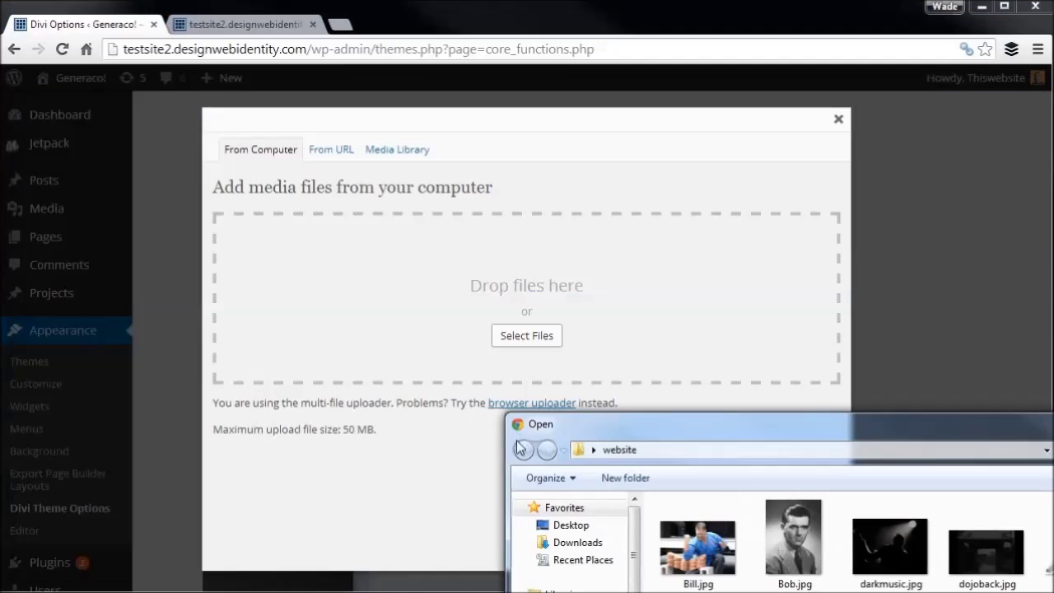
{"action": "left_click_drag", "start_coordinate": [689, 433], "coordinate": [149, 137]}
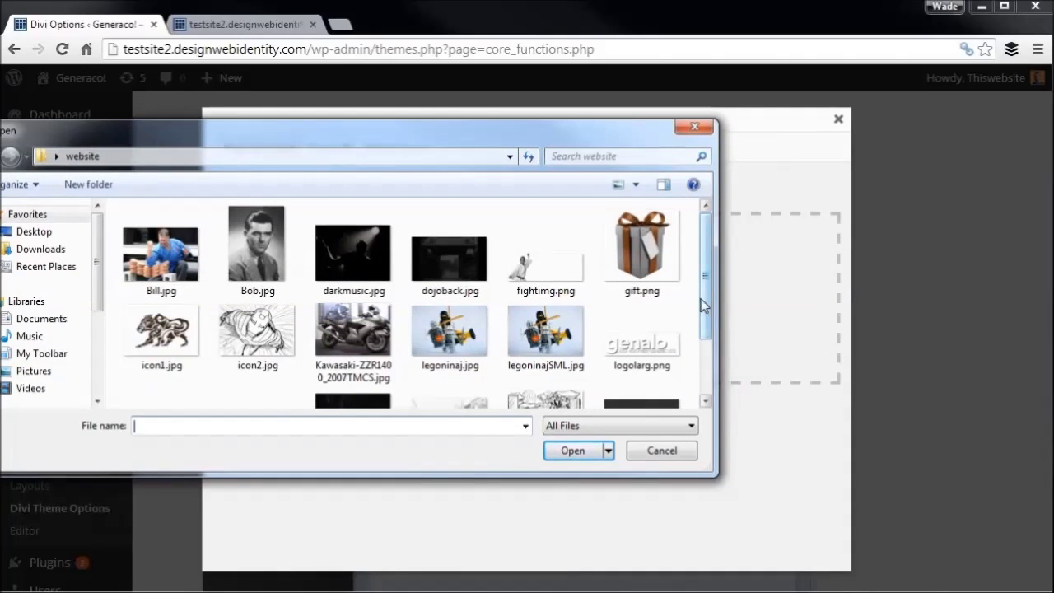
{"action": "left_click", "coordinate": [656, 350]}
{"action": "double_click", "coordinate": [656, 350]}
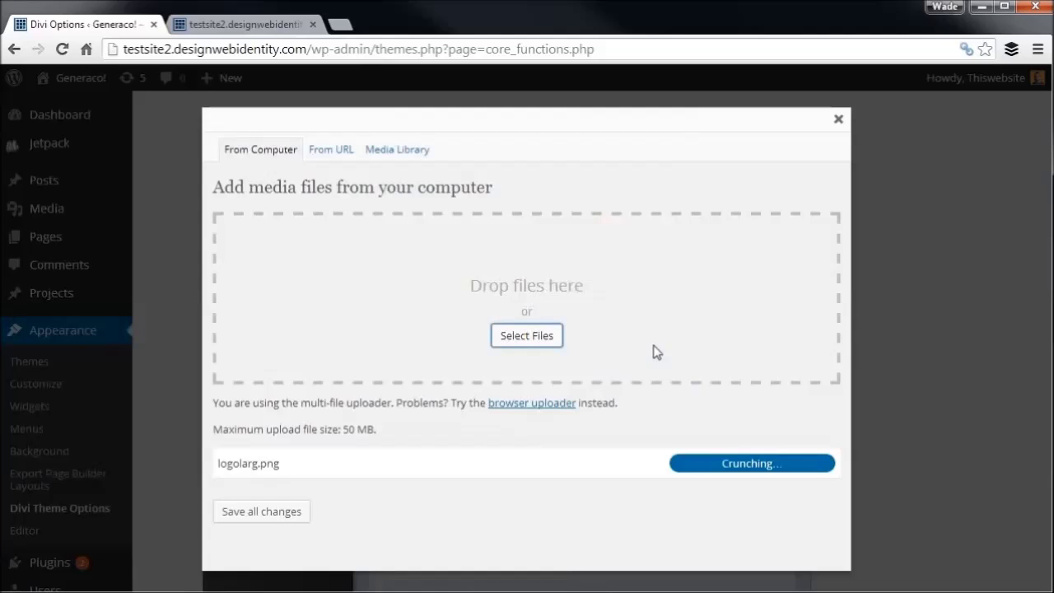
{"action": "scroll", "coordinate": [540, 383], "scroll_direction": "down", "scroll_amount": 8}
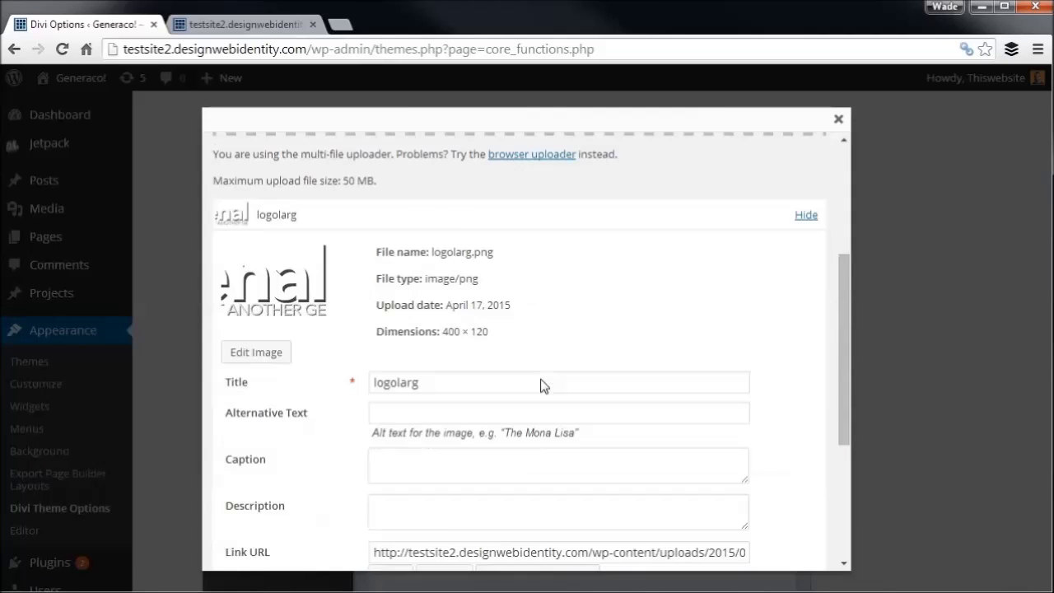
{"action": "left_click", "coordinate": [401, 494]}
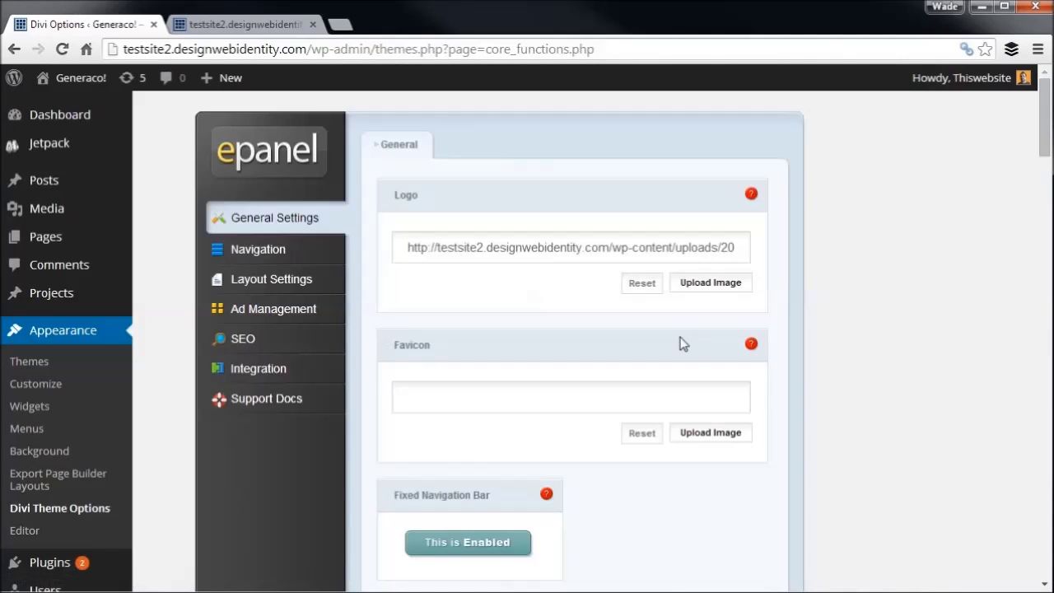
Save the Divi theme options with the newly added logo.
{"action": "scroll", "coordinate": [580, 307], "scroll_direction": "down", "scroll_amount": 10}
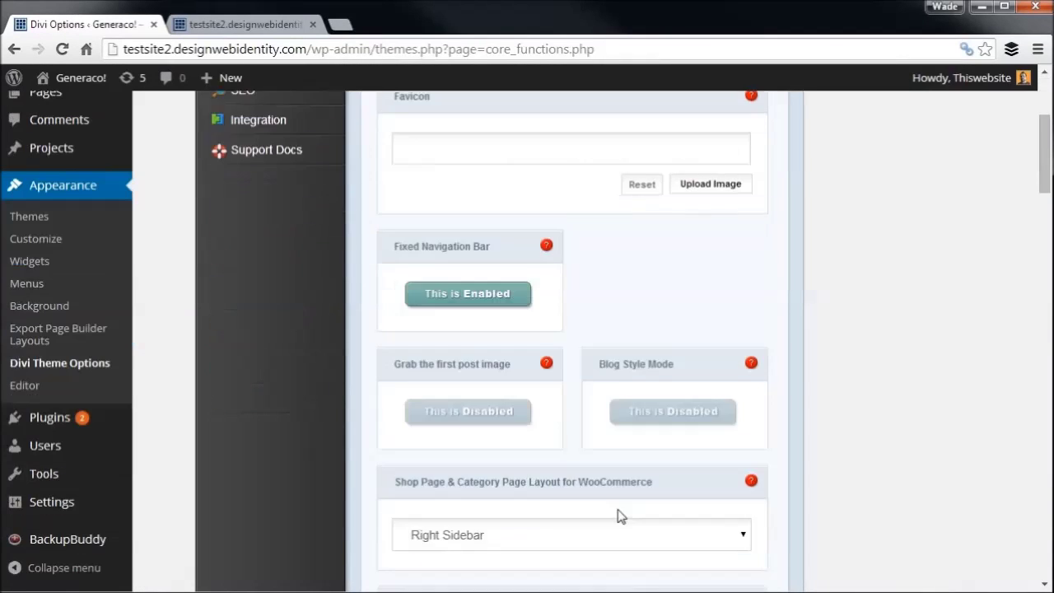
{"action": "scroll", "coordinate": [671, 544], "scroll_direction": "down", "scroll_amount": 15}
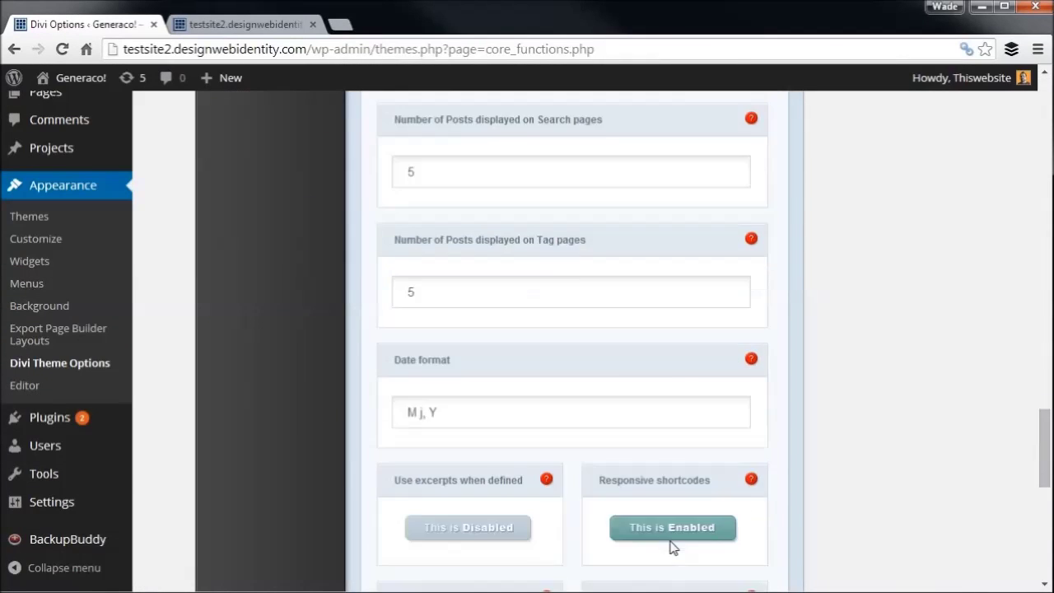
{"action": "left_click", "coordinate": [749, 464]}
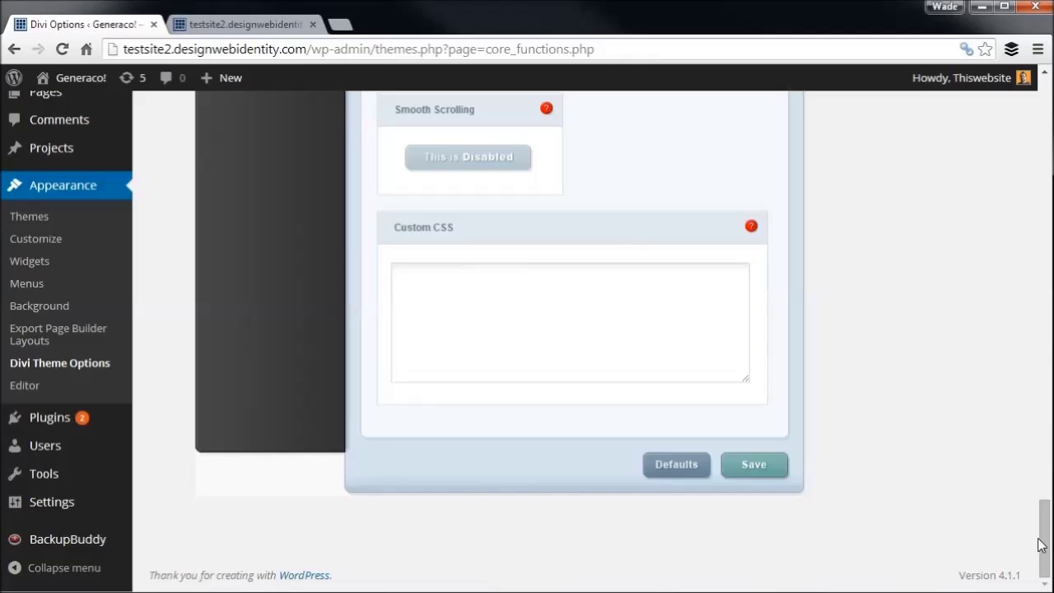
Open the theme customizer and reduce the browser zoom to 75% for the site preview.
{"action": "left_click_drag", "start_coordinate": [1040, 544], "coordinate": [1042, 107]}
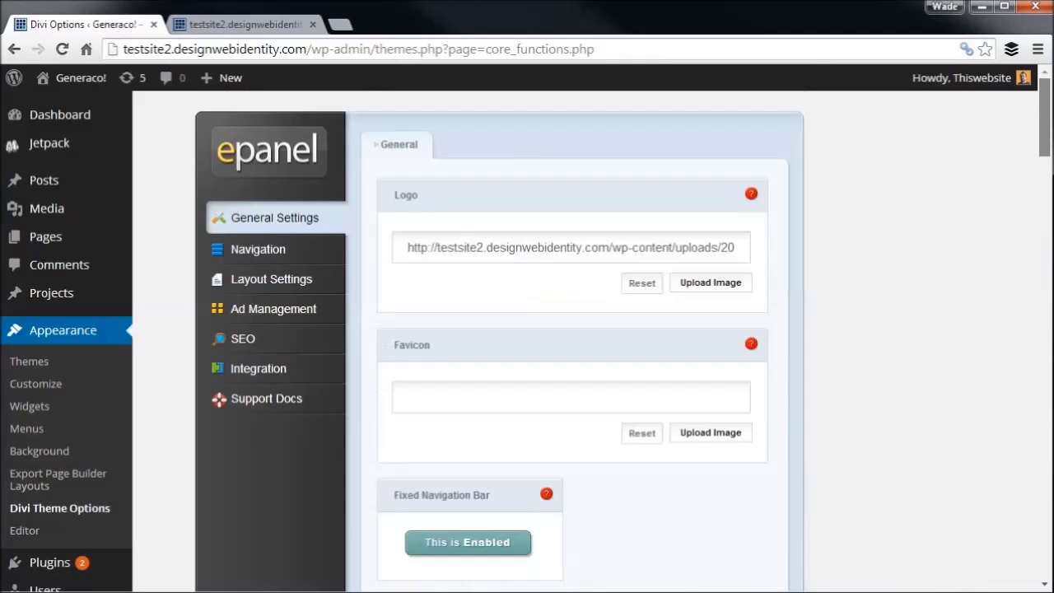
{"action": "left_click", "coordinate": [35, 386]}
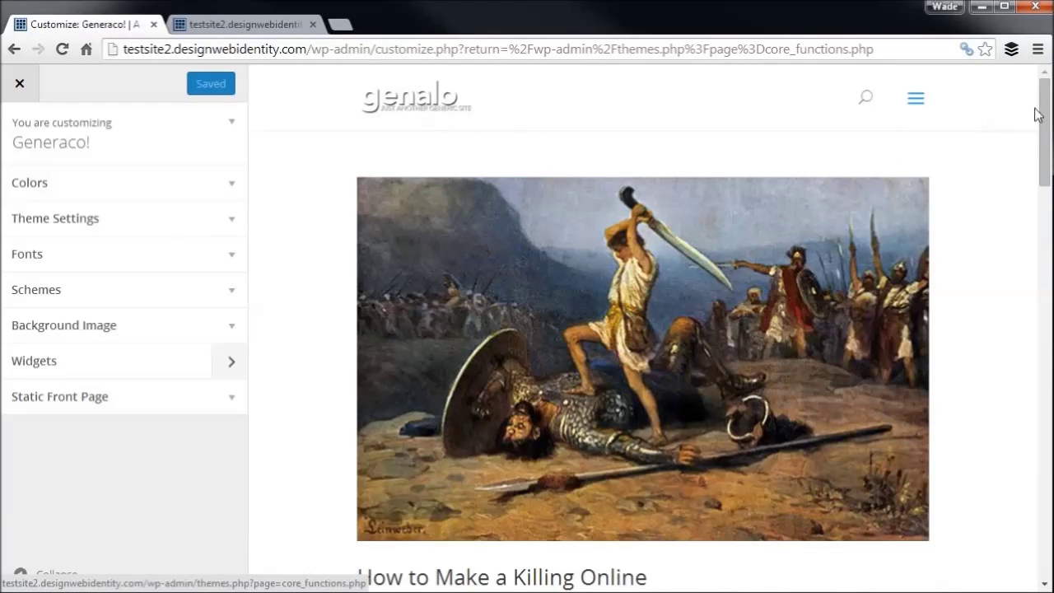
{"action": "scroll", "coordinate": [620, 381], "scroll_direction": "down", "scroll_amount": 10}
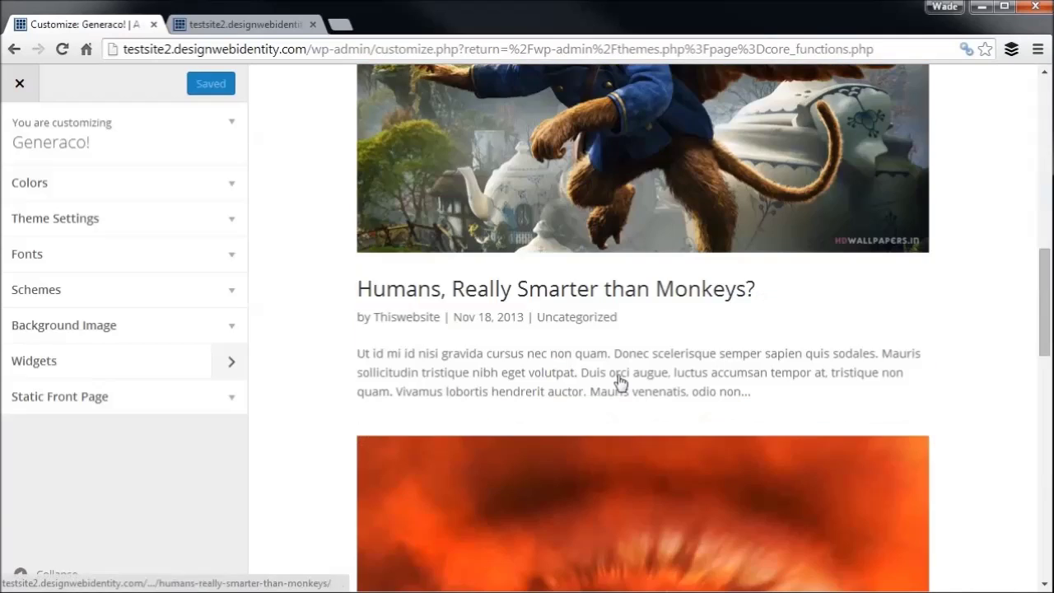
{"action": "scroll", "coordinate": [620, 381], "scroll_direction": "up", "scroll_amount": 10}
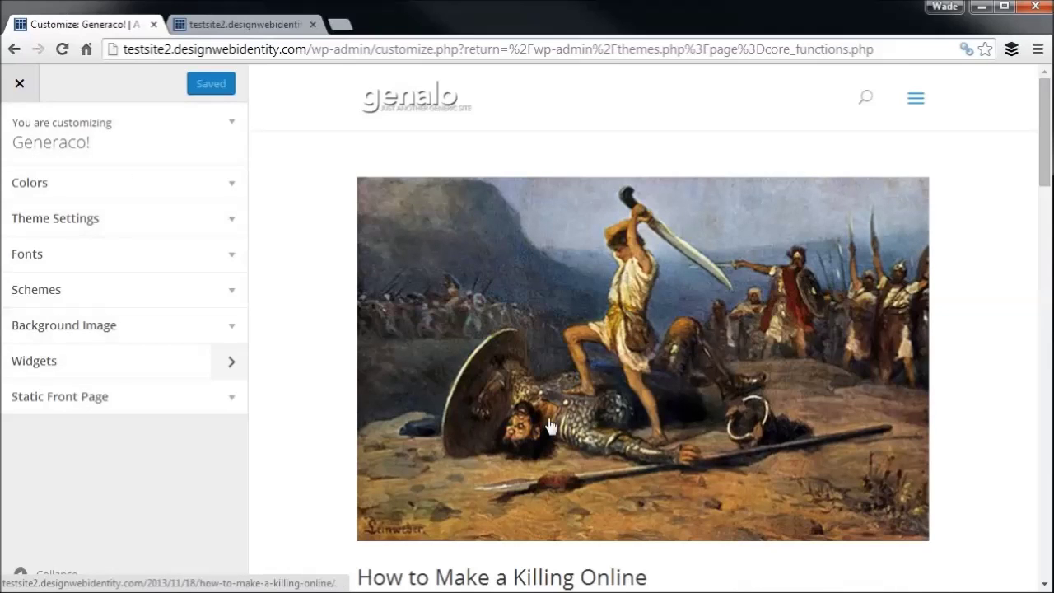
{"action": "key", "text": "ctrl+minus"}
{"action": "key", "text": "ctrl+minus"}
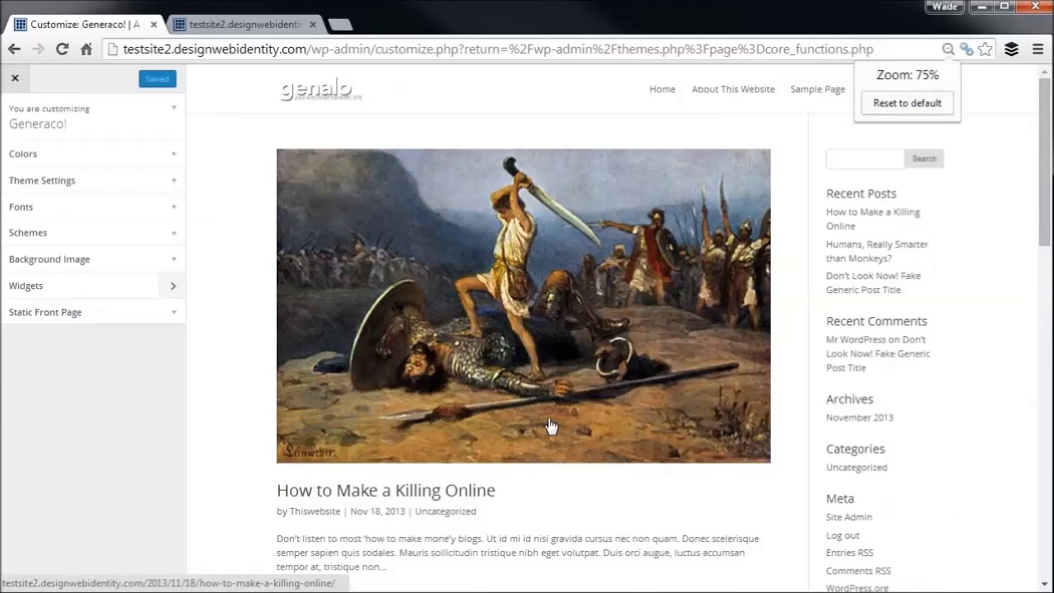
{"action": "mouse_move", "coordinate": [1038, 161]}
{"action": "left_mouse_down"}
{"action": "mouse_move", "coordinate": [1039, 395]}
{"action": "mouse_move", "coordinate": [1039, 157]}
{"action": "left_mouse_up"}
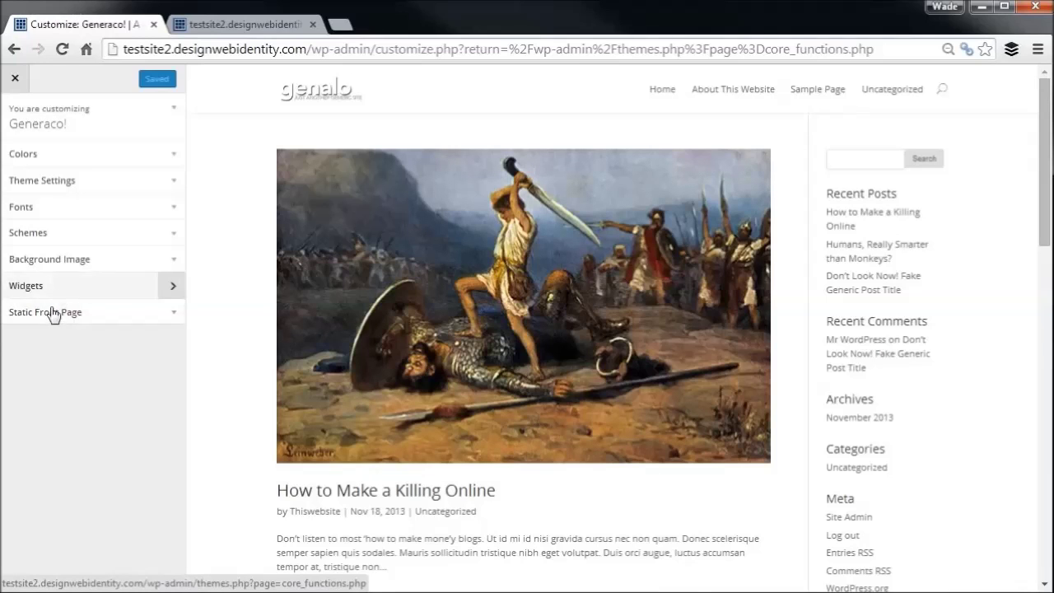
Look through the customizer's Static Front Page, Colors and Theme Settings options.
{"action": "left_click", "coordinate": [169, 316]}
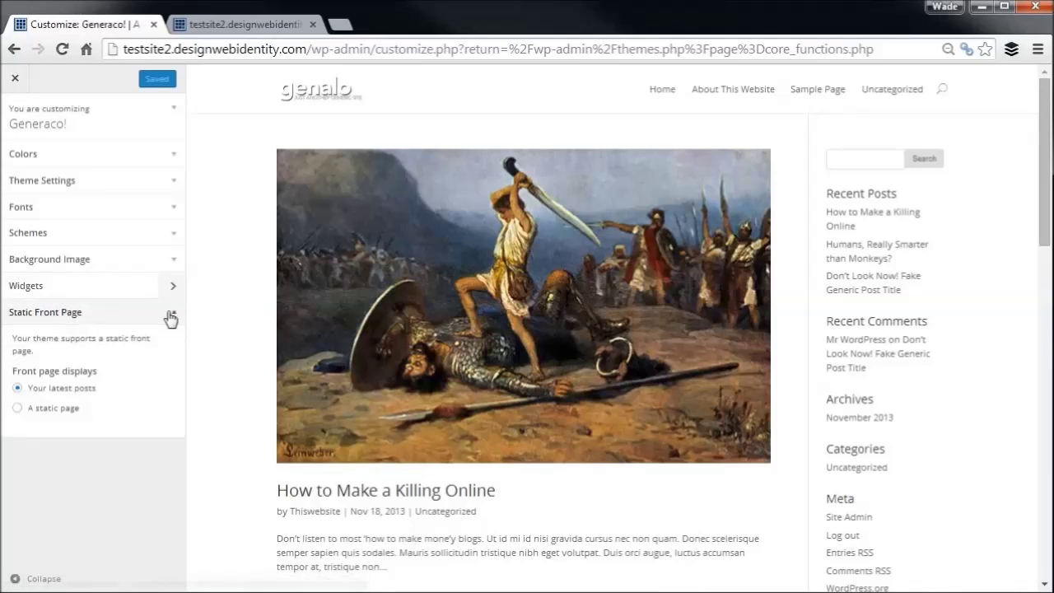
{"action": "left_click", "coordinate": [169, 316]}
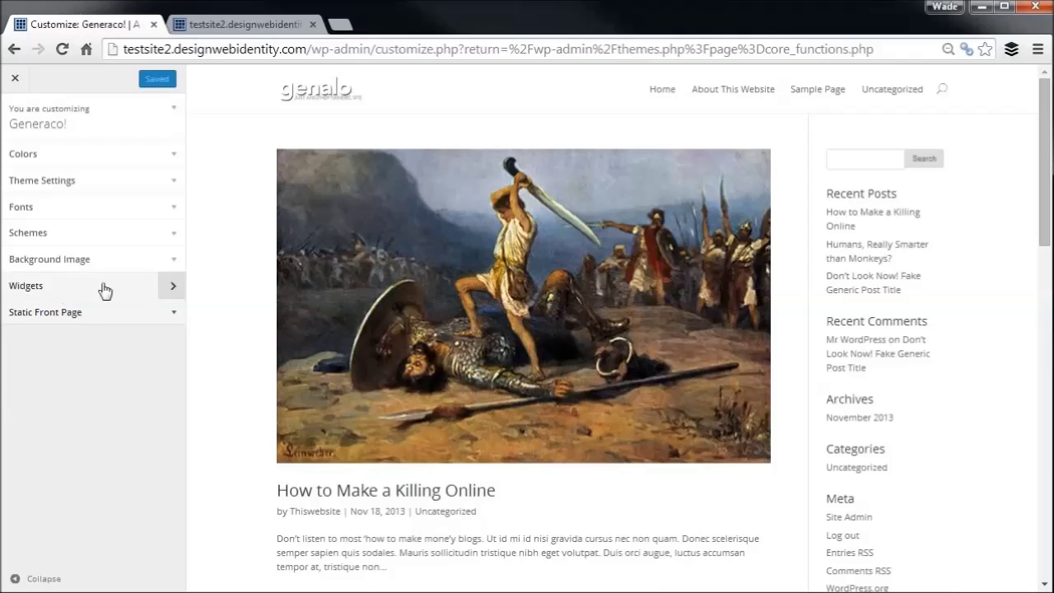
{"action": "left_click", "coordinate": [173, 159]}
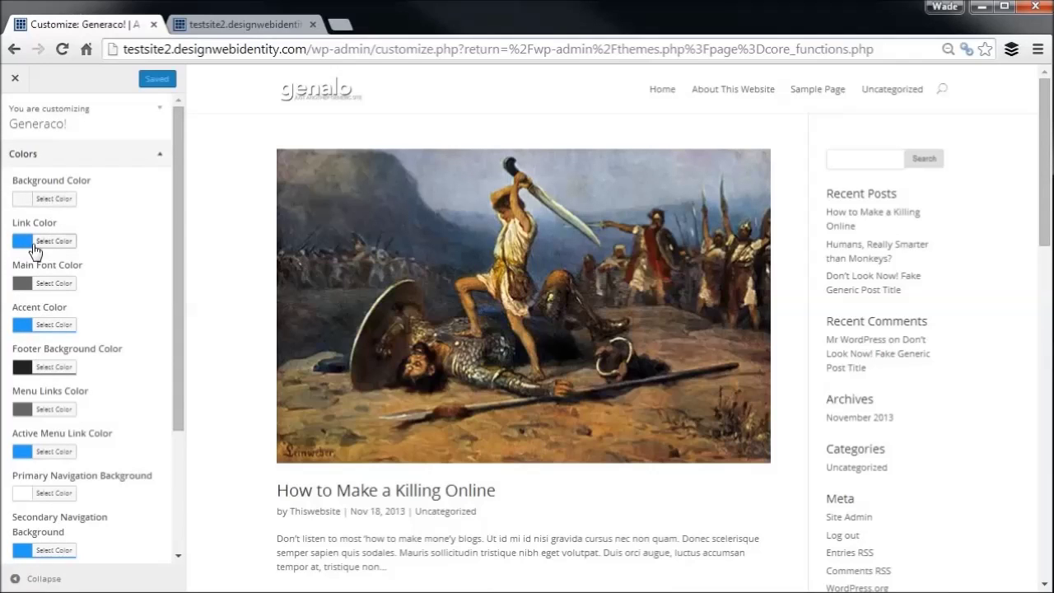
{"action": "left_click_drag", "start_coordinate": [183, 392], "coordinate": [183, 476]}
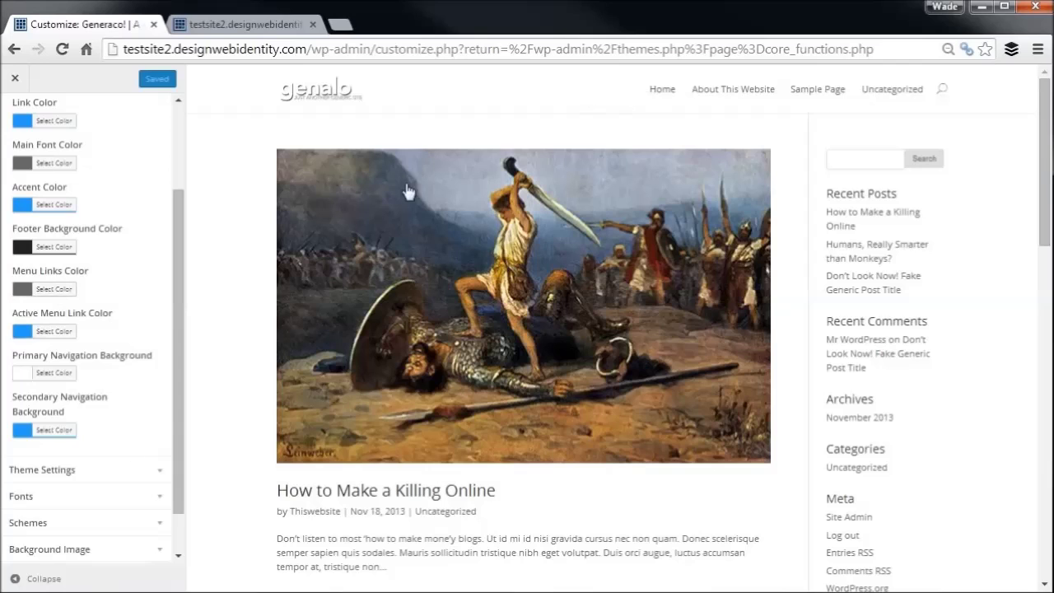
{"action": "left_click", "coordinate": [160, 469]}
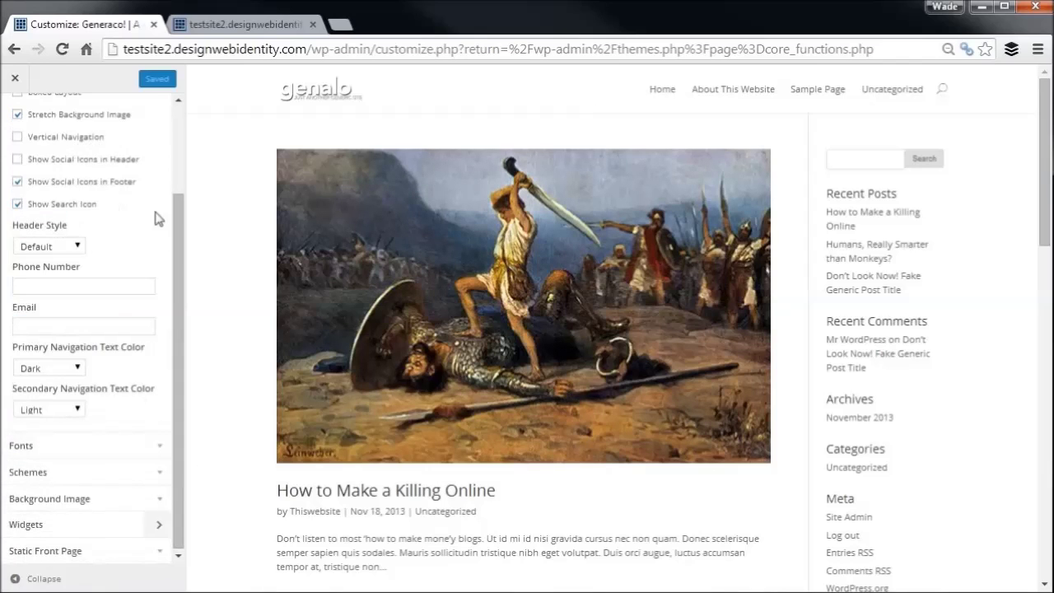
{"action": "scroll", "coordinate": [90, 191], "scroll_direction": "up", "scroll_amount": 2}
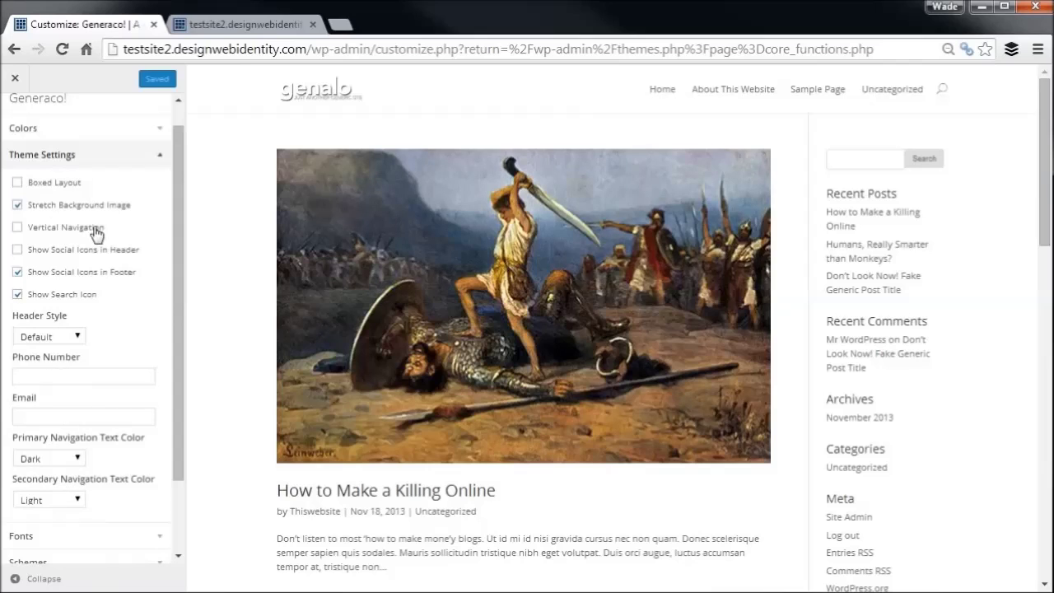
{"action": "scroll", "coordinate": [120, 487], "scroll_direction": "down", "scroll_amount": 3}
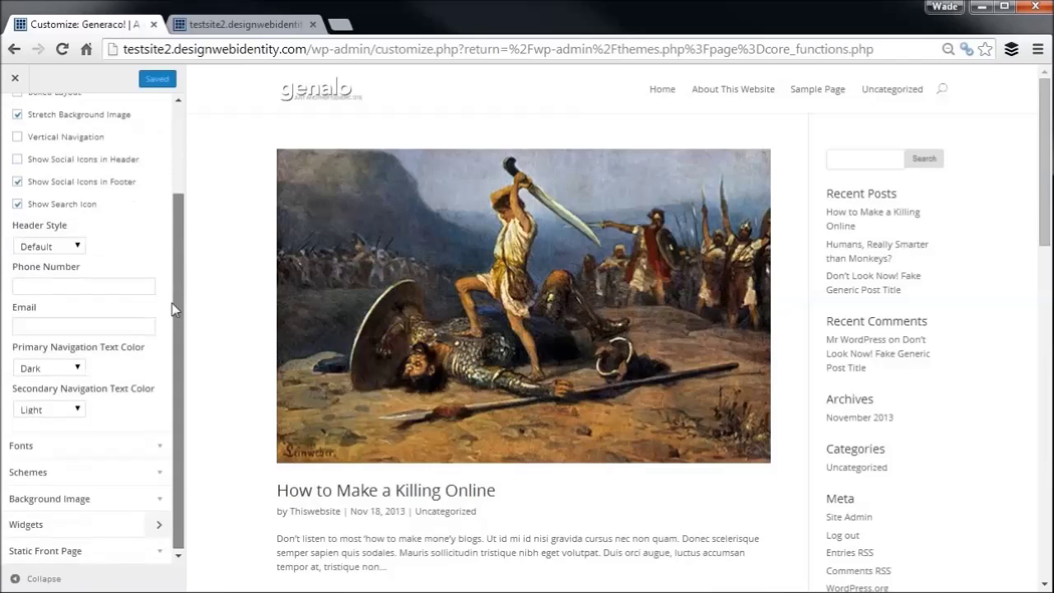
Examine the Fonts options and the list of available body fonts, keeping the default theme font.
{"action": "left_click", "coordinate": [159, 446]}
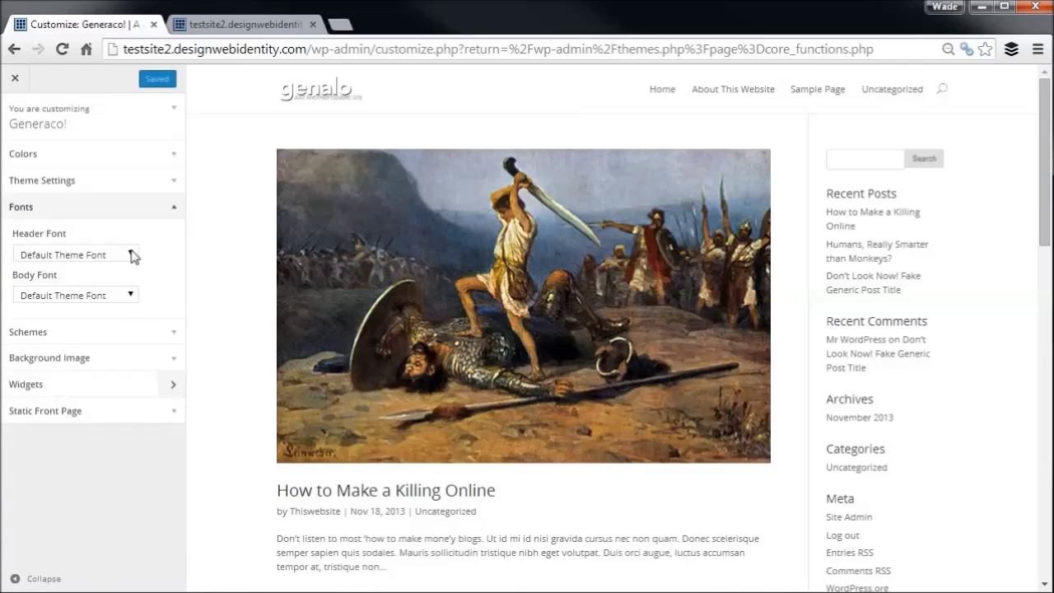
{"action": "left_click", "coordinate": [130, 297]}
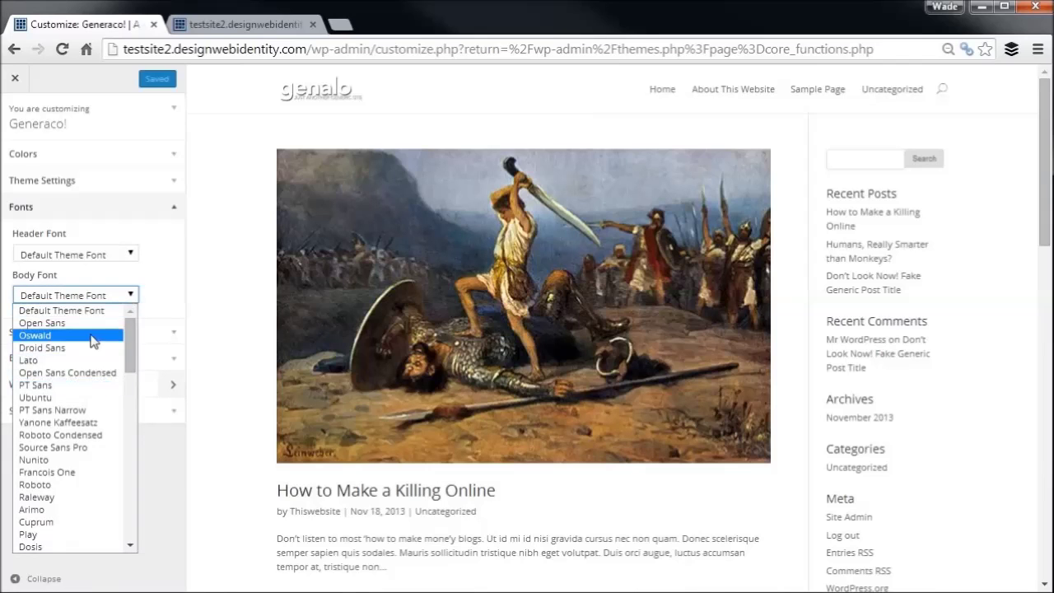
{"action": "mouse_move", "coordinate": [130, 337]}
{"action": "left_mouse_down"}
{"action": "mouse_move", "coordinate": [125, 554]}
{"action": "mouse_move", "coordinate": [134, 329]}
{"action": "left_mouse_up"}
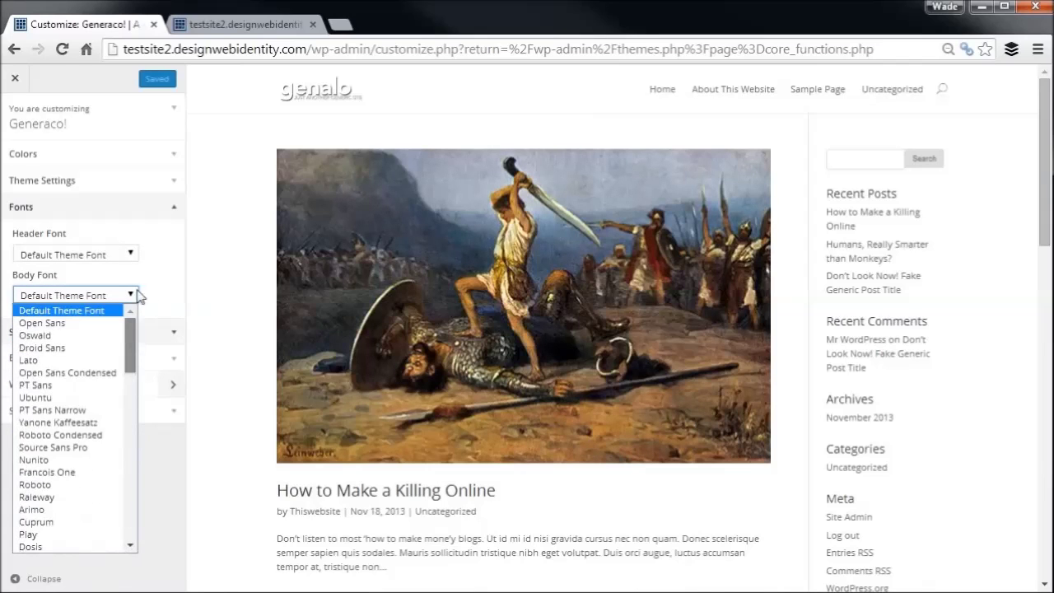
{"action": "left_click", "coordinate": [174, 243]}
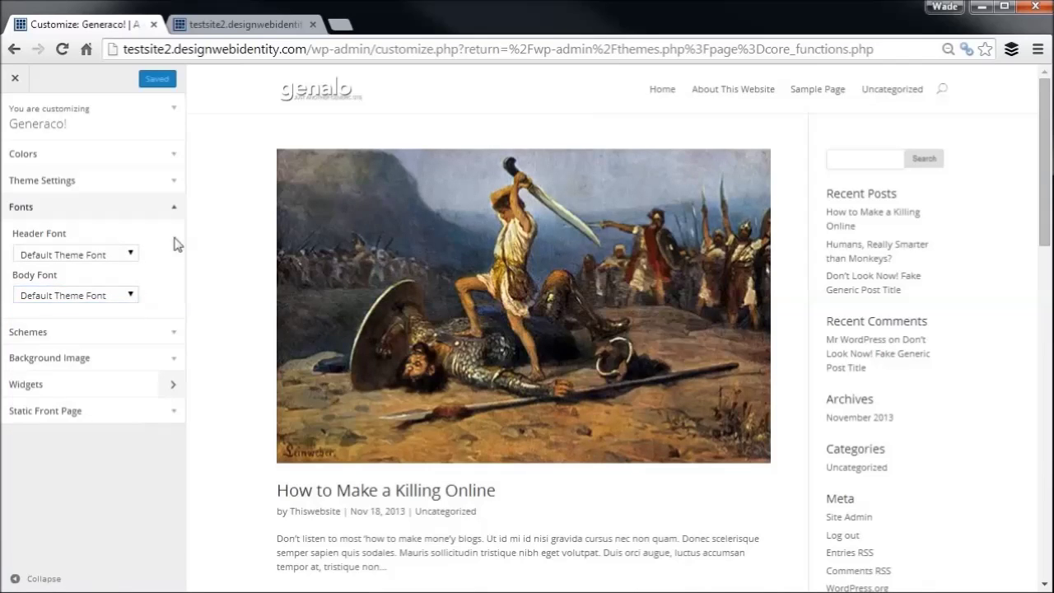
Preview the Green, Orange and Pink color schemes on the site, and return to the Default scheme.
{"action": "left_click", "coordinate": [174, 334]}
{"action": "left_click", "coordinate": [86, 318]}
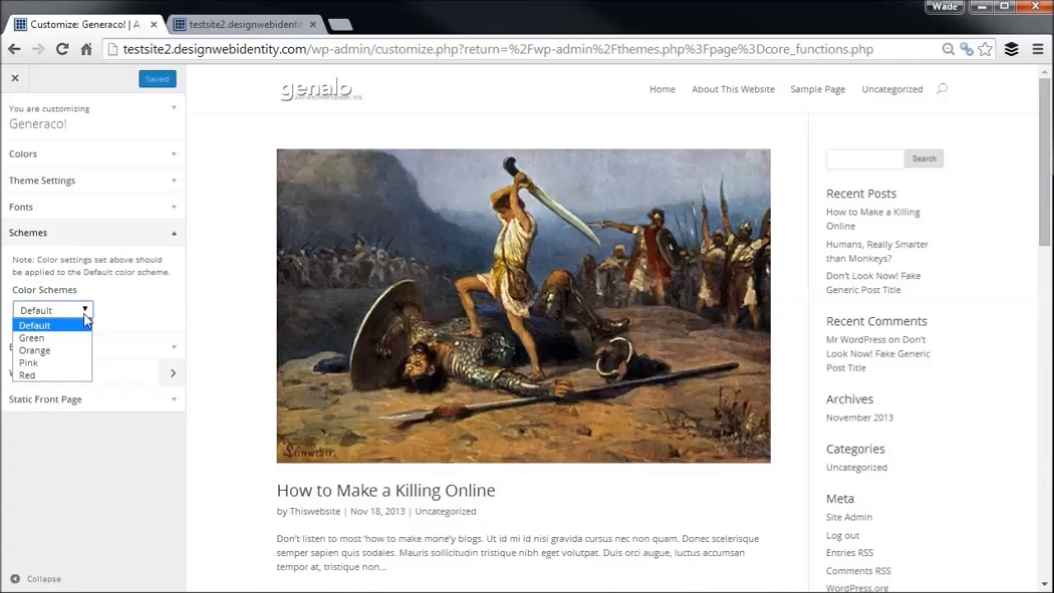
{"action": "left_click", "coordinate": [71, 339]}
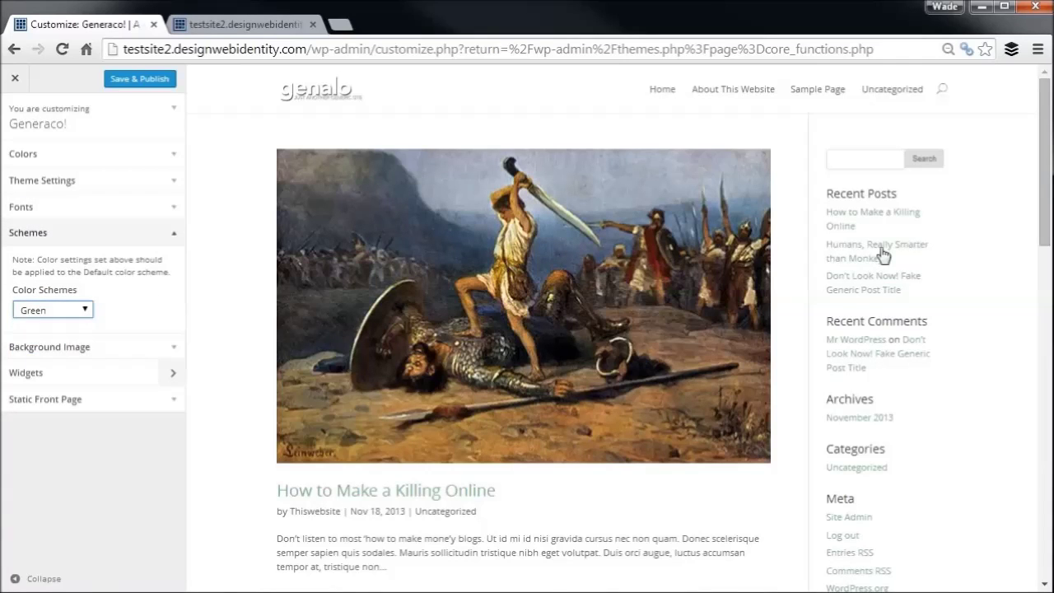
{"action": "left_click", "coordinate": [75, 314]}
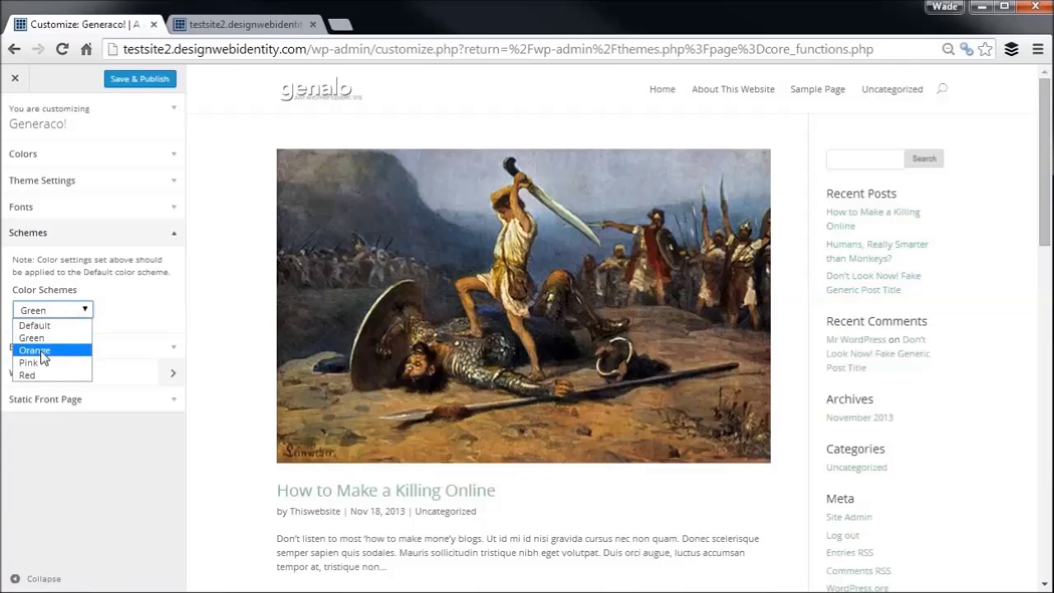
{"action": "left_click", "coordinate": [33, 345]}
{"action": "left_click", "coordinate": [56, 318]}
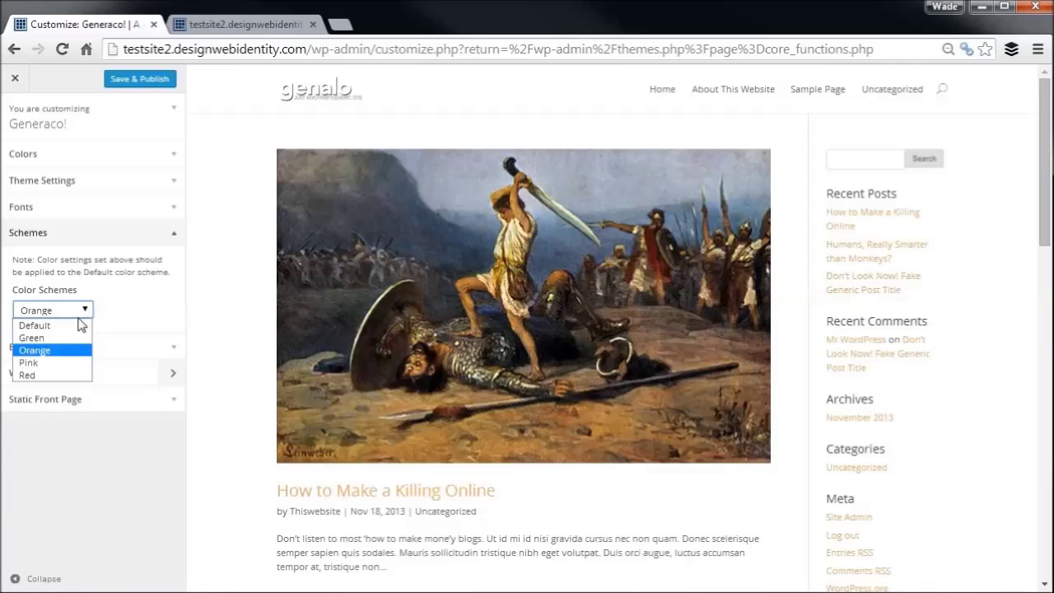
{"action": "left_click", "coordinate": [55, 359]}
{"action": "left_click", "coordinate": [72, 316]}
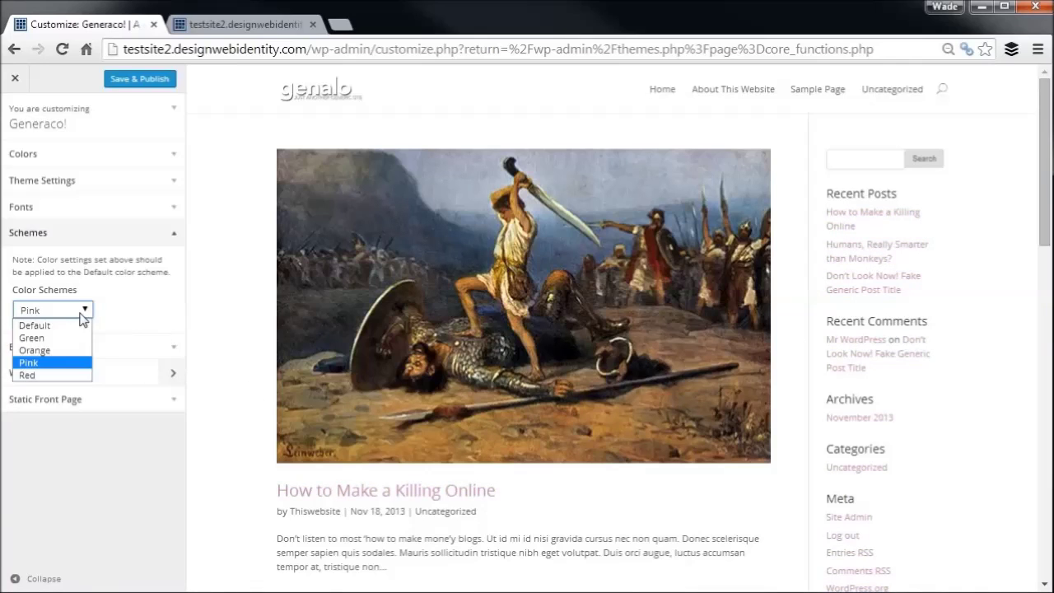
{"action": "left_click", "coordinate": [60, 326]}
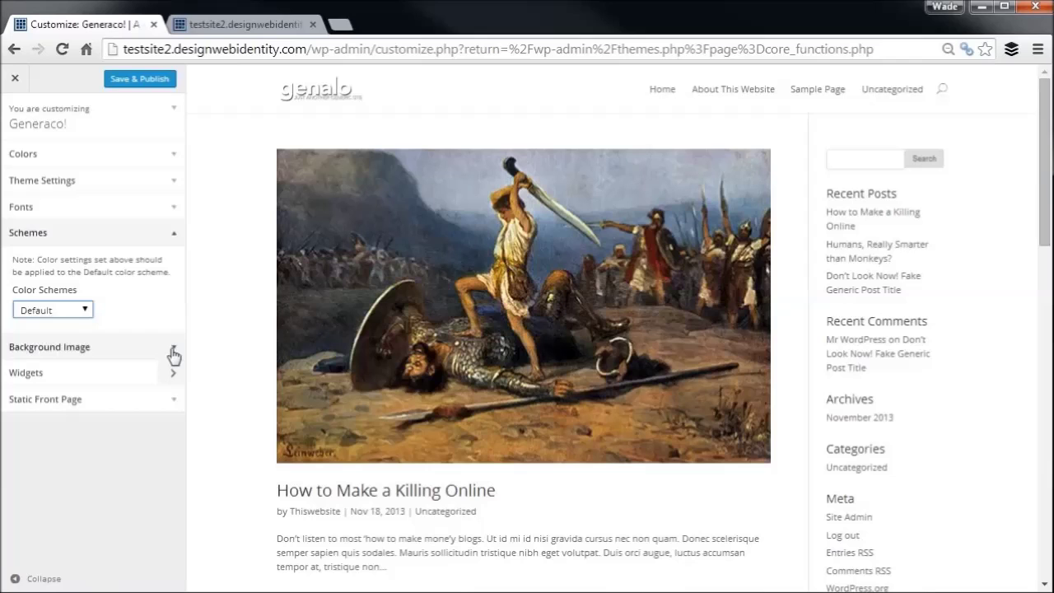
Change the Primary Navigation Background color to a dark gray.
{"action": "left_click", "coordinate": [172, 156]}
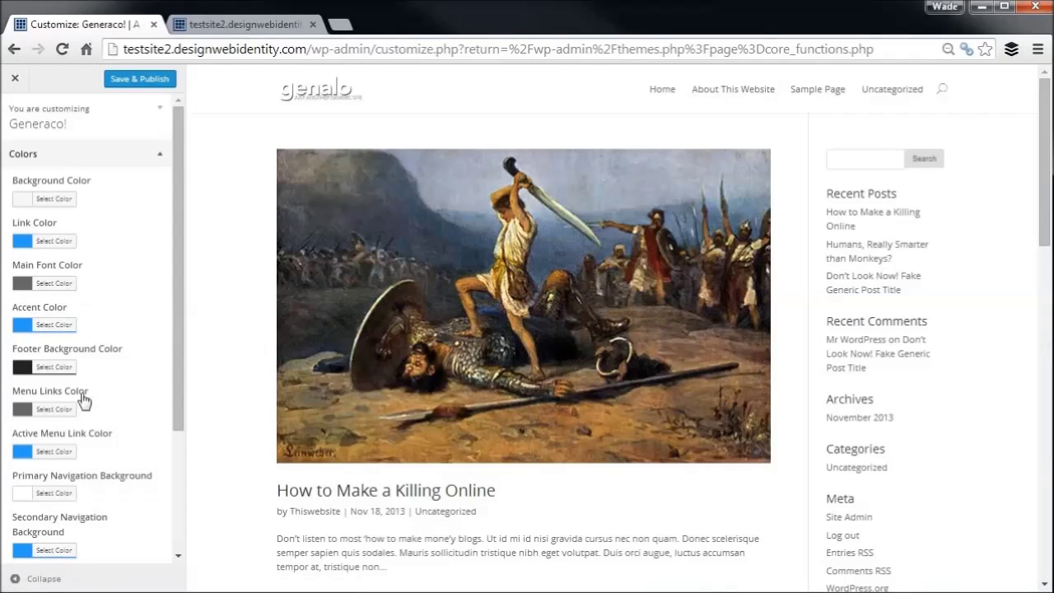
{"action": "left_click", "coordinate": [51, 494]}
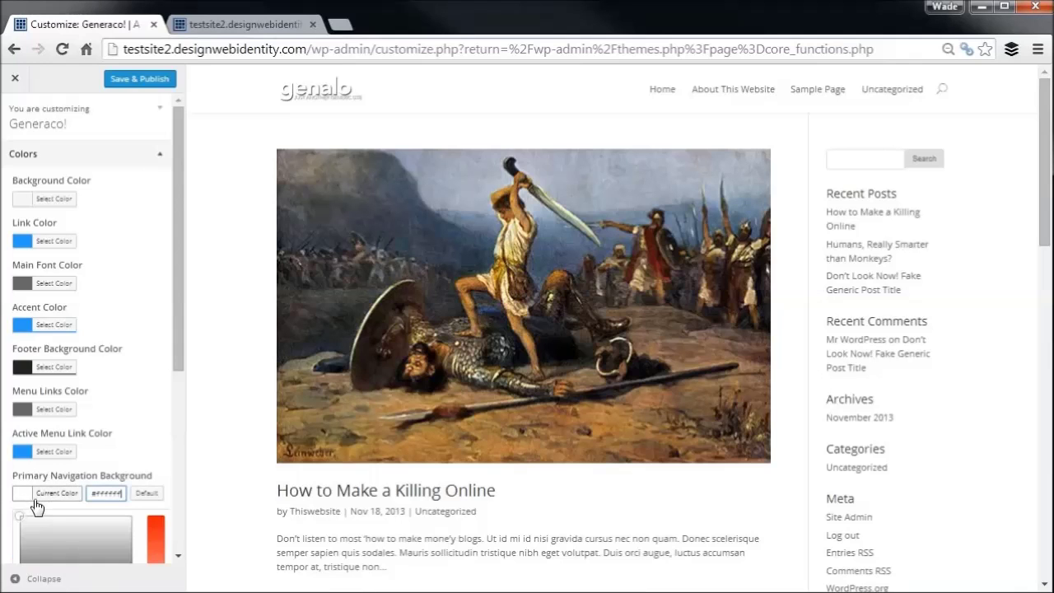
{"action": "scroll", "coordinate": [93, 472], "scroll_direction": "down", "scroll_amount": 2}
{"action": "left_click_drag", "start_coordinate": [23, 426], "coordinate": [18, 428]}
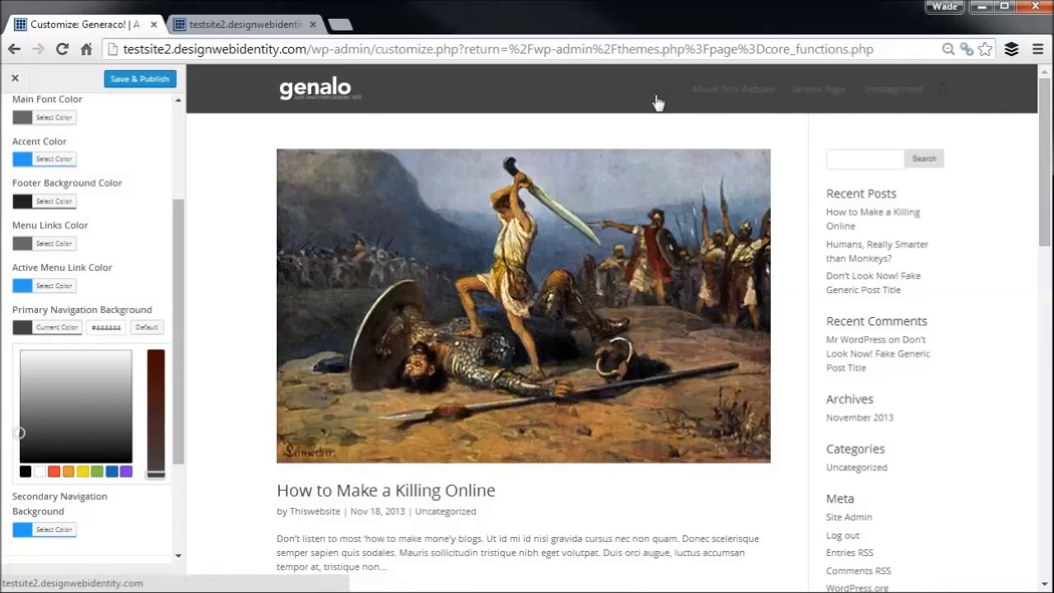
Set the Primary Navigation Text Color to Light in the theme settings.
{"action": "scroll", "coordinate": [176, 284], "scroll_direction": "down", "scroll_amount": 2}
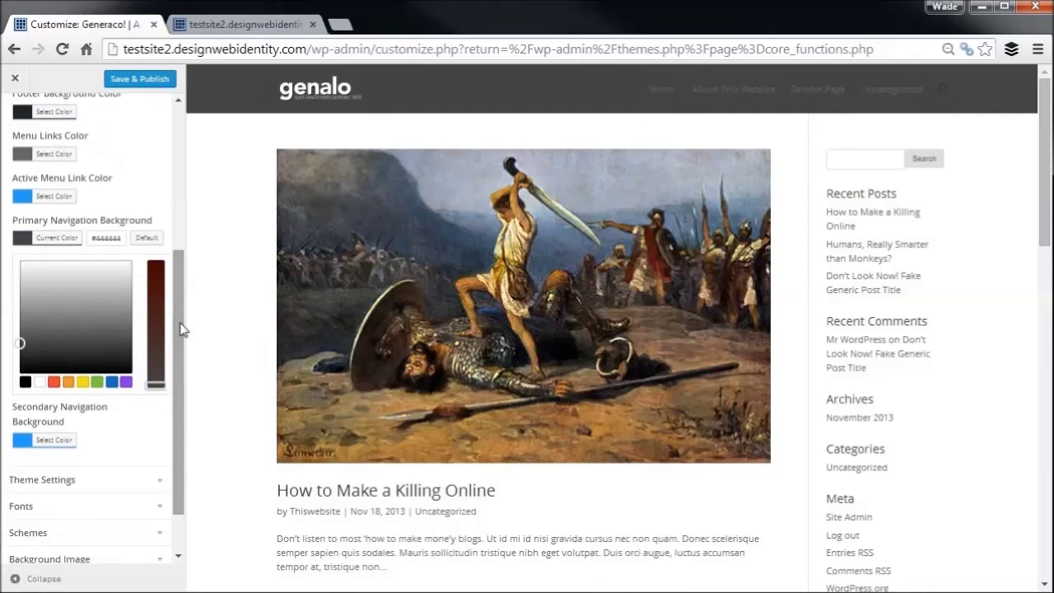
{"action": "left_click", "coordinate": [160, 481]}
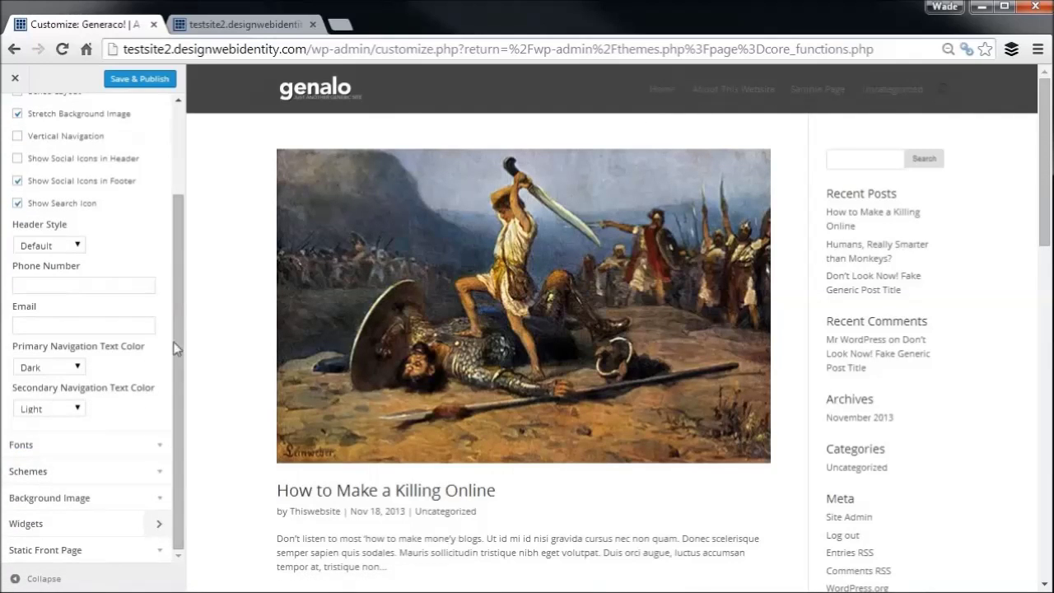
{"action": "left_click", "coordinate": [71, 373]}
{"action": "left_click", "coordinate": [56, 395]}
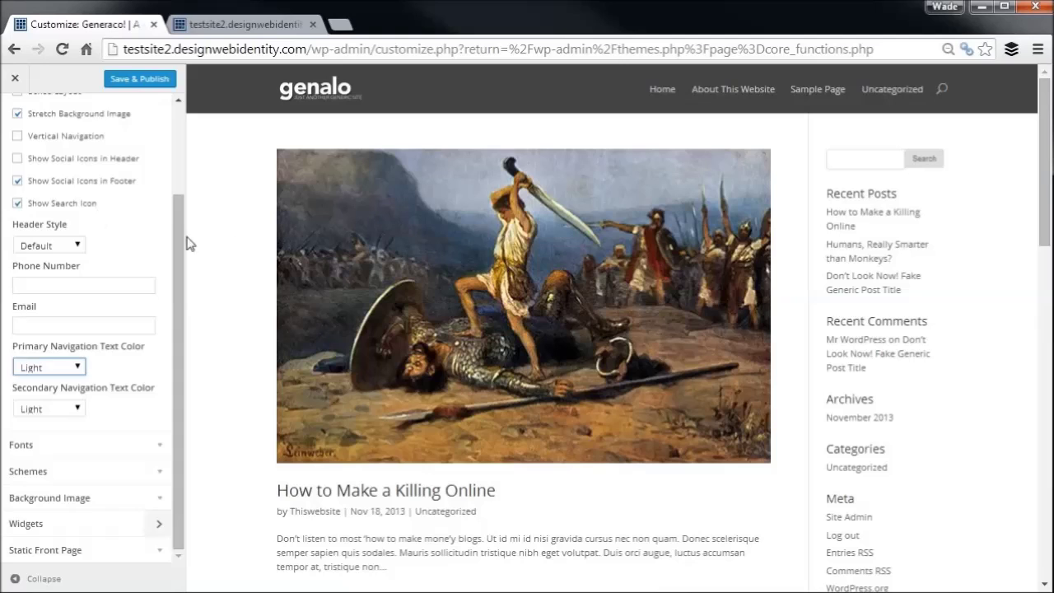
Review the other theme settings, and open the Background Image options.
{"action": "scroll", "coordinate": [185, 175], "scroll_direction": "up", "scroll_amount": 1}
{"action": "left_click_drag", "start_coordinate": [185, 173], "coordinate": [184, 104]}
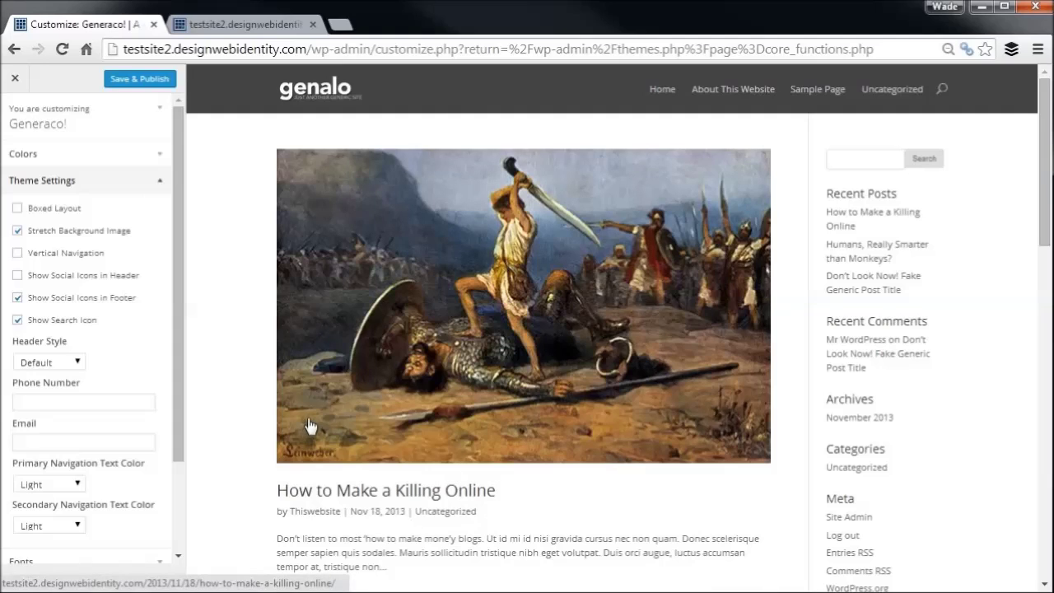
{"action": "scroll", "coordinate": [181, 275], "scroll_direction": "down", "scroll_amount": 1}
{"action": "scroll", "coordinate": [181, 275], "scroll_direction": "down", "scroll_amount": 2}
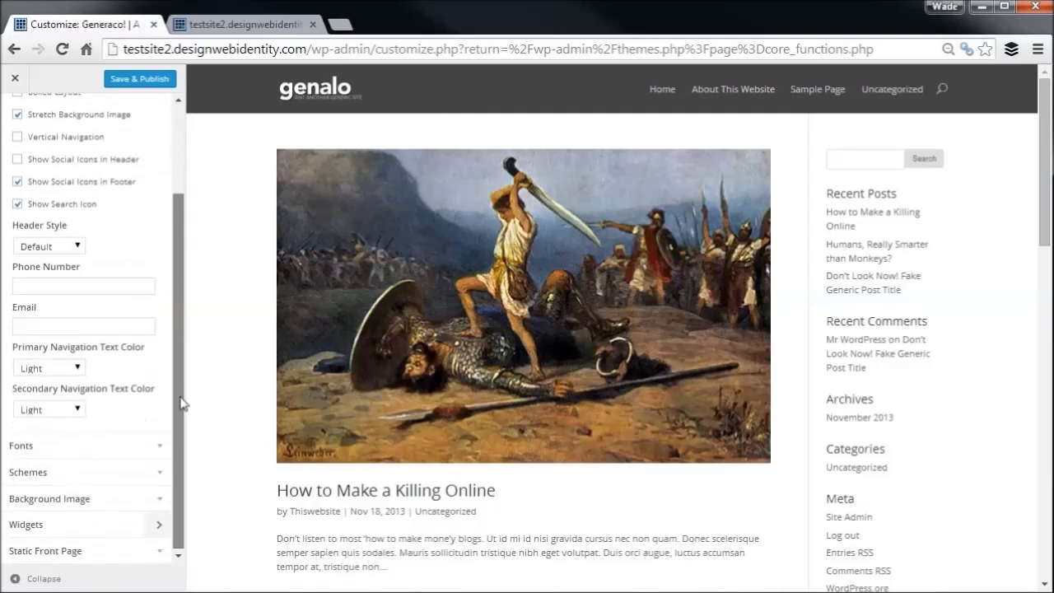
{"action": "left_click", "coordinate": [160, 502]}
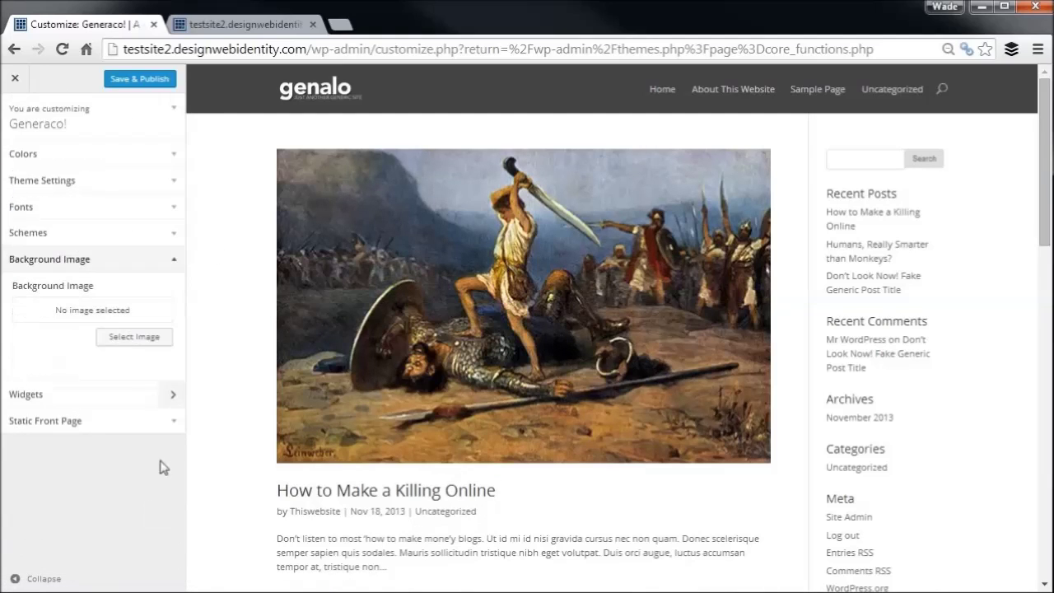
Upload streetWHITE.jpg and choose it as the site's background image.
{"action": "left_click", "coordinate": [126, 341]}
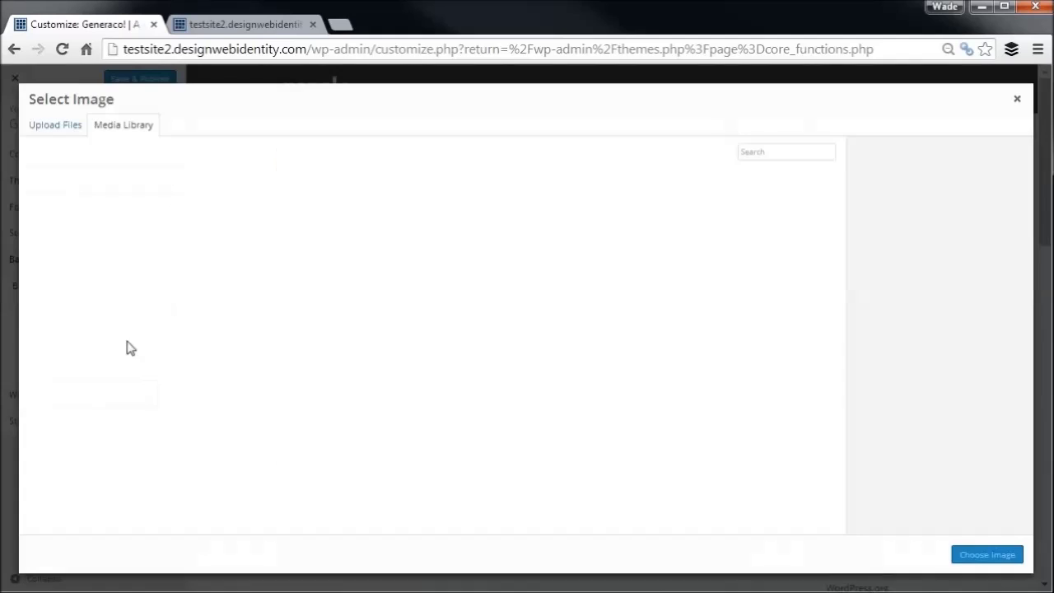
{"action": "left_click", "coordinate": [71, 130]}
{"action": "left_click", "coordinate": [514, 330]}
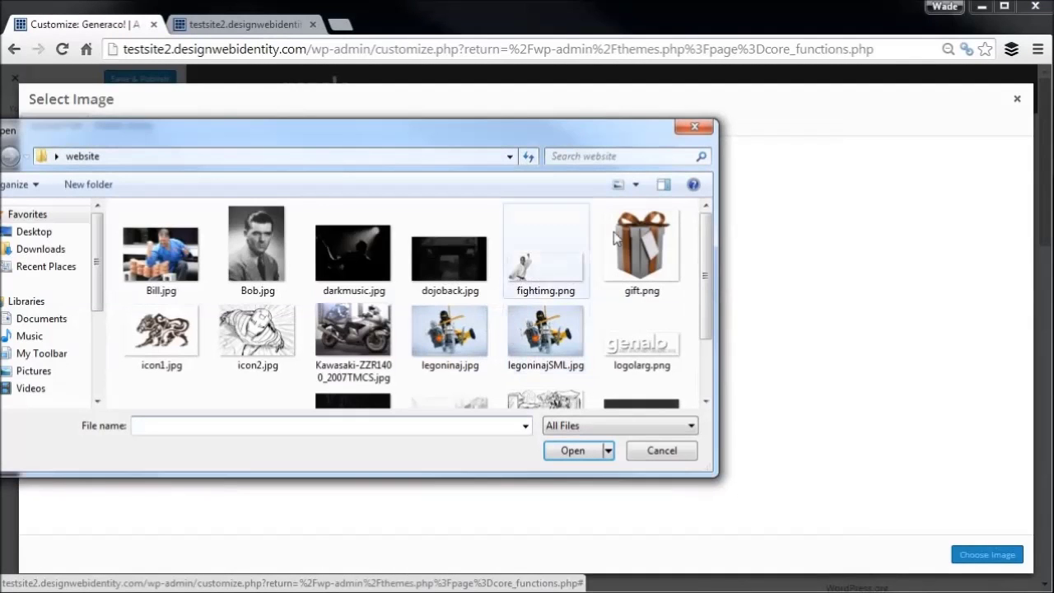
{"action": "scroll", "coordinate": [477, 330], "scroll_direction": "down", "scroll_amount": 1}
{"action": "left_click", "coordinate": [455, 330]}
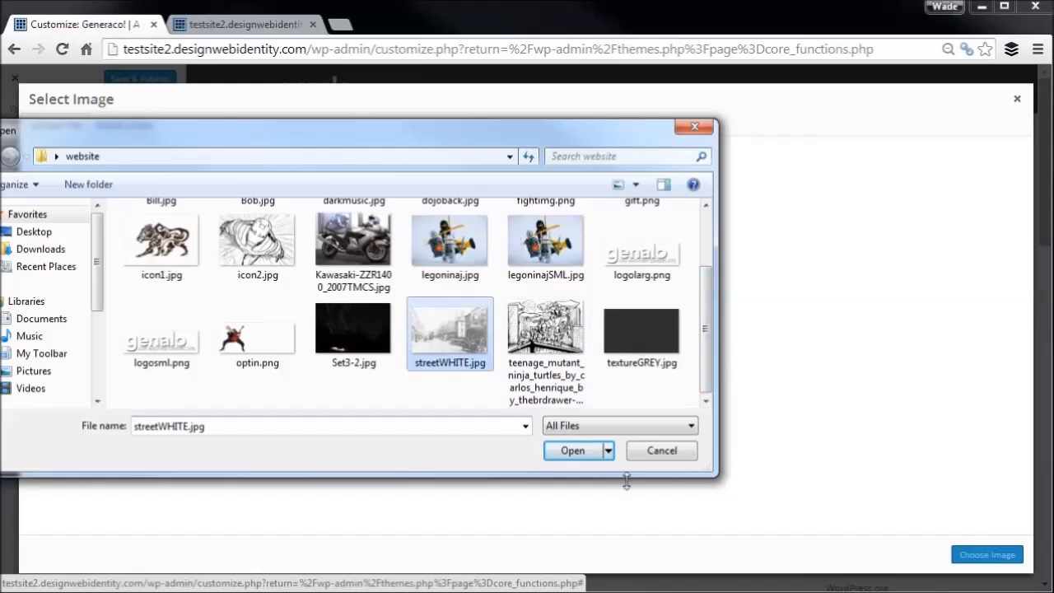
{"action": "left_click", "coordinate": [586, 452]}
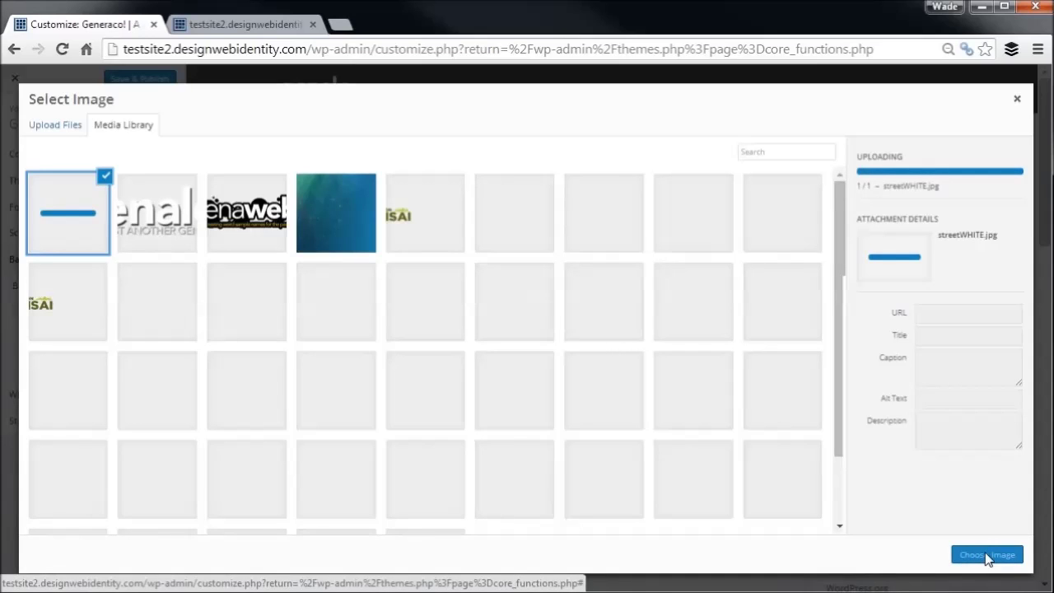
{"action": "left_click", "coordinate": [987, 555]}
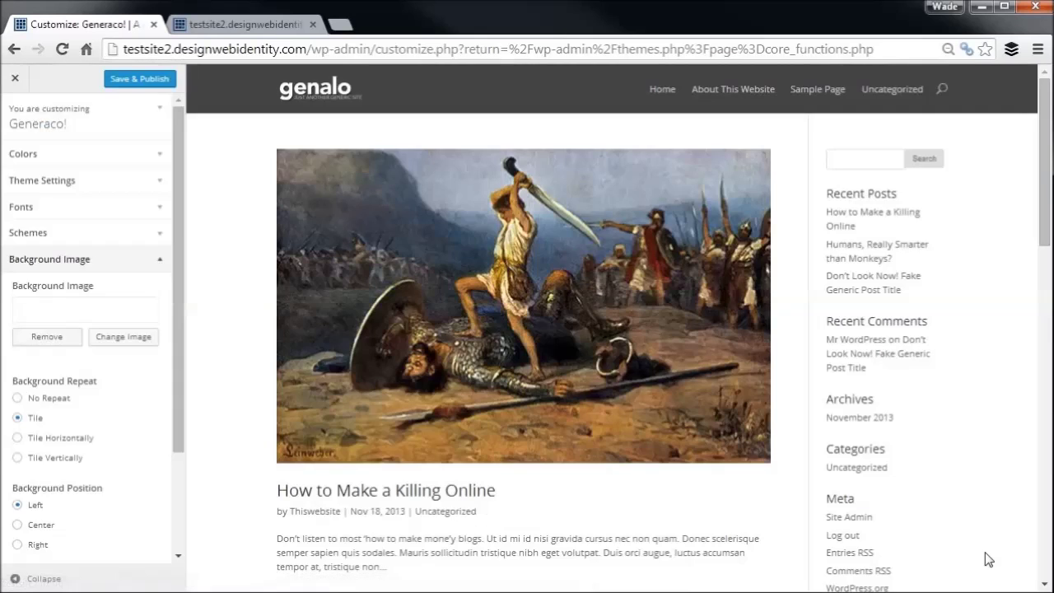
Turn on Boxed Layout in the theme settings.
{"action": "key", "text": "ctrl+minus"}
{"action": "key", "text": "ctrl+minus"}
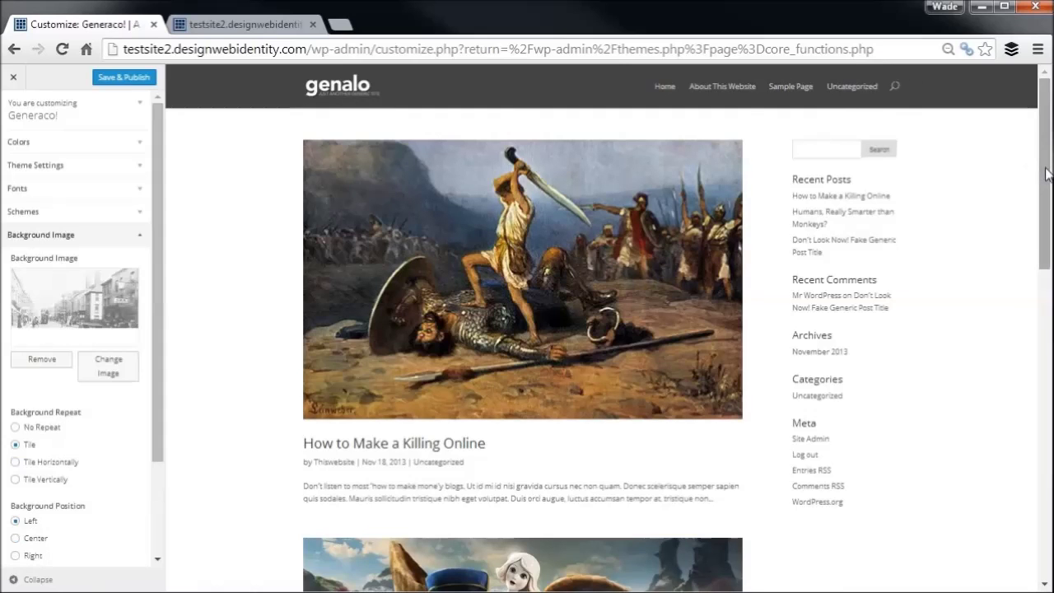
{"action": "left_click_drag", "start_coordinate": [1042, 175], "coordinate": [1042, 285]}
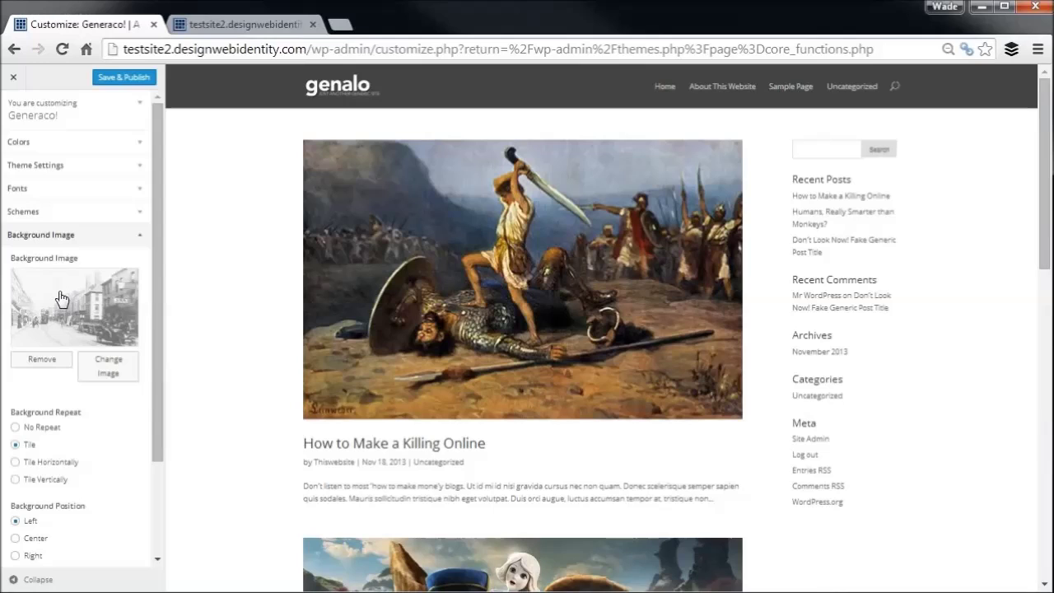
{"action": "left_click", "coordinate": [144, 171]}
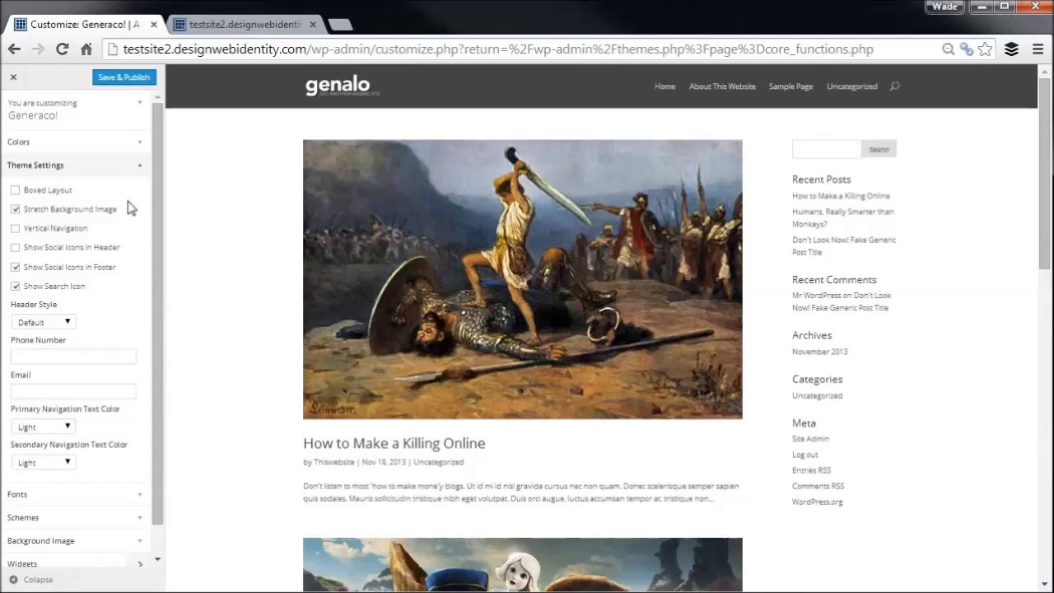
{"action": "left_click", "coordinate": [16, 191]}
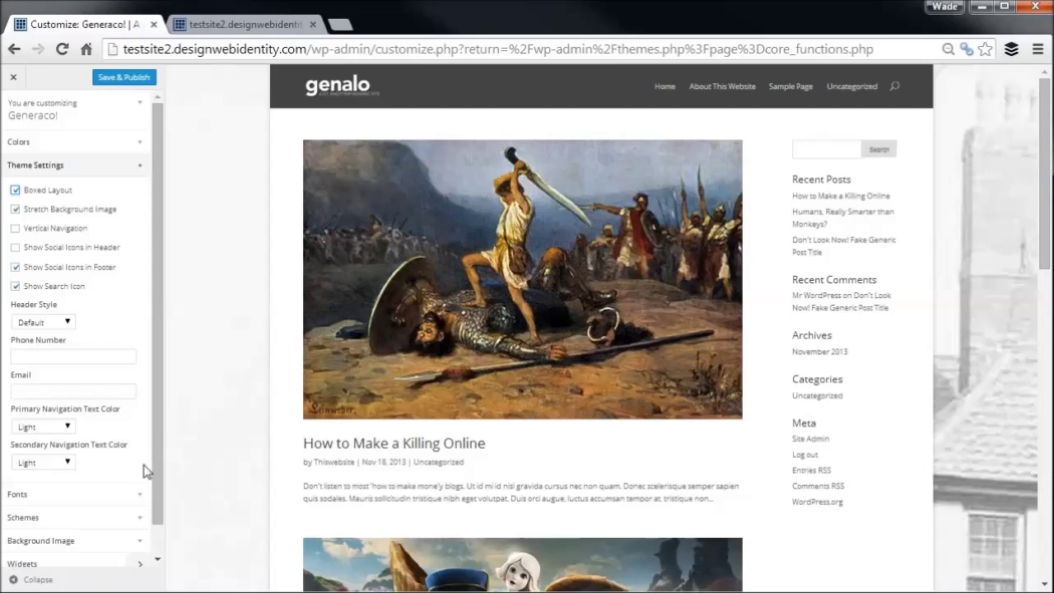
Set the background image's position to Right and its attachment to Fixed, and check it while scrolling the preview.
{"action": "left_click", "coordinate": [137, 547]}
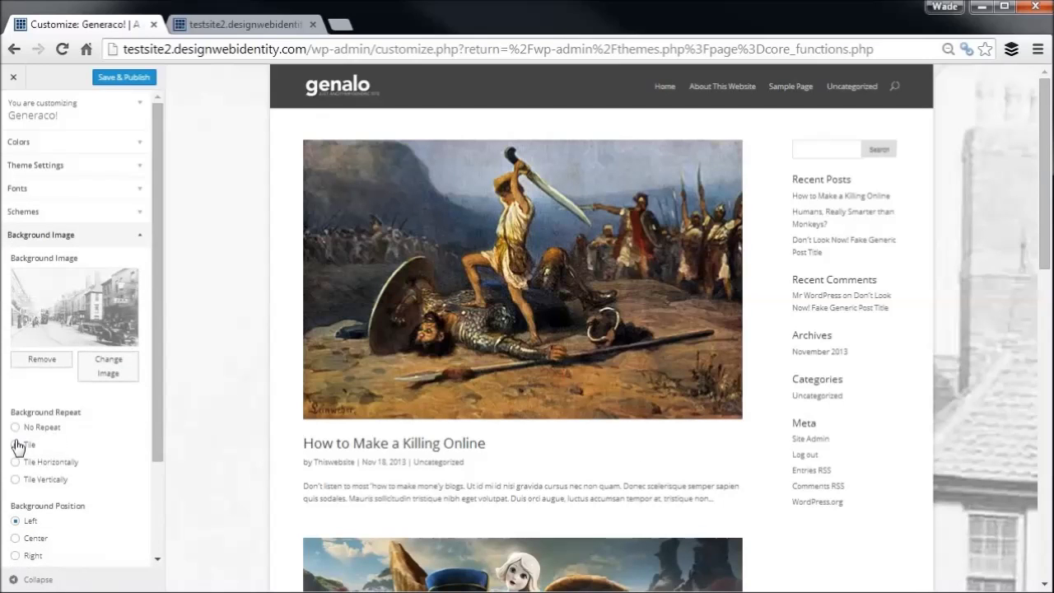
{"action": "scroll", "coordinate": [154, 432], "scroll_direction": "down", "scroll_amount": 1}
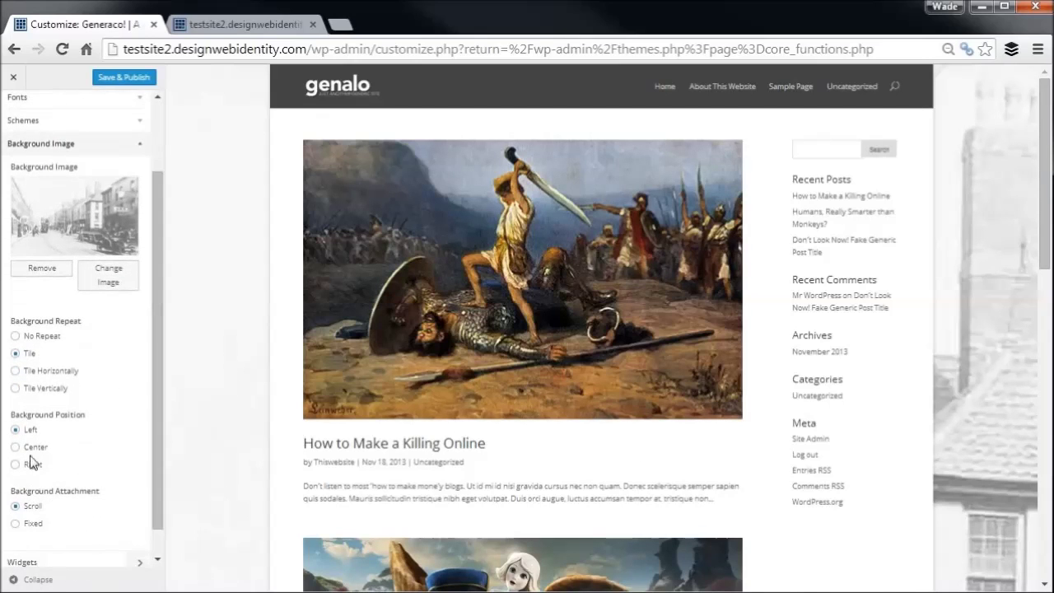
{"action": "left_click", "coordinate": [15, 464]}
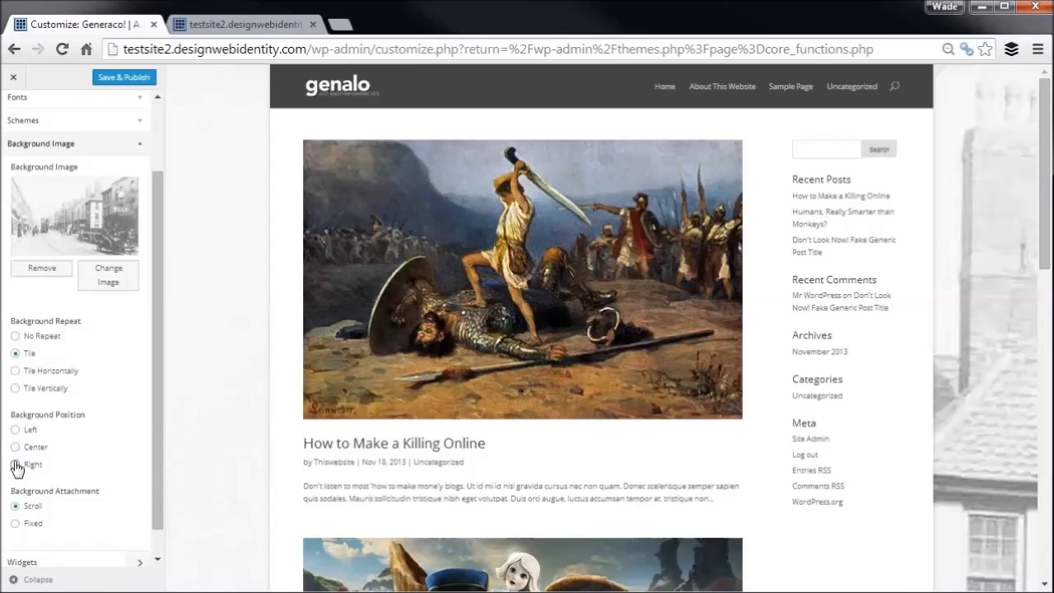
{"action": "left_click", "coordinate": [16, 524]}
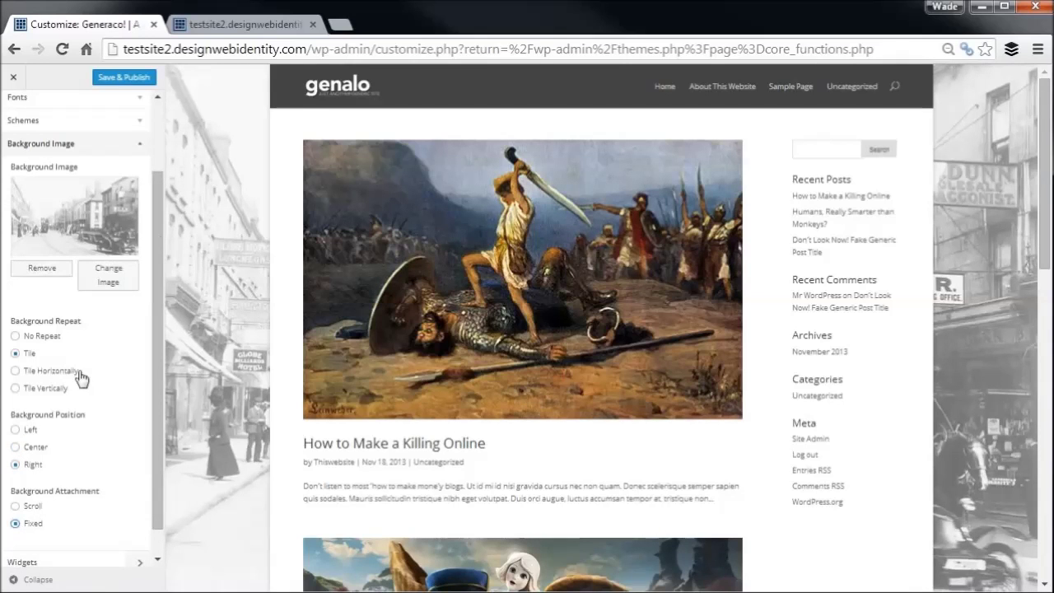
{"action": "scroll", "coordinate": [1047, 255], "scroll_direction": "down", "scroll_amount": 1}
{"action": "scroll", "coordinate": [1047, 256], "scroll_direction": "down", "scroll_amount": 4}
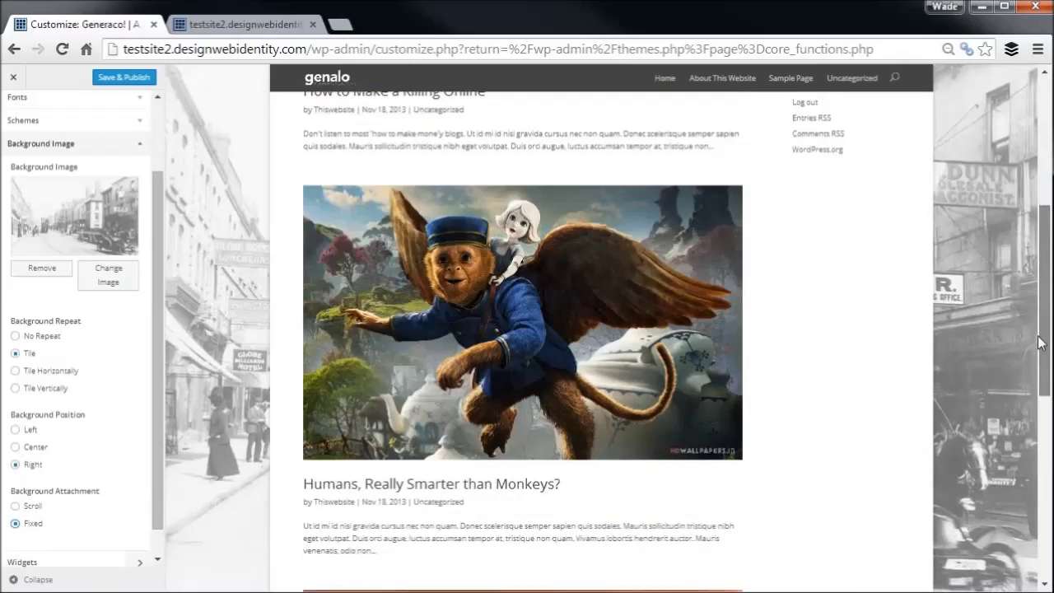
{"action": "scroll", "coordinate": [1047, 255], "scroll_direction": "up", "scroll_amount": 5}
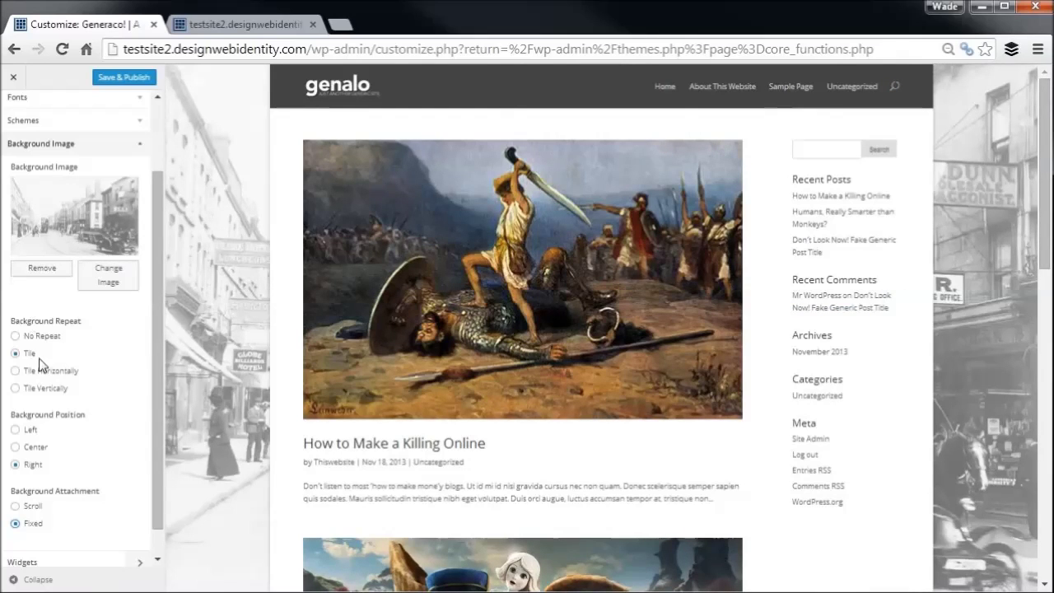
Set the Header Style to Centered in the theme settings.
{"action": "scroll", "coordinate": [140, 162], "scroll_direction": "up", "scroll_amount": 2}
{"action": "left_click", "coordinate": [141, 164]}
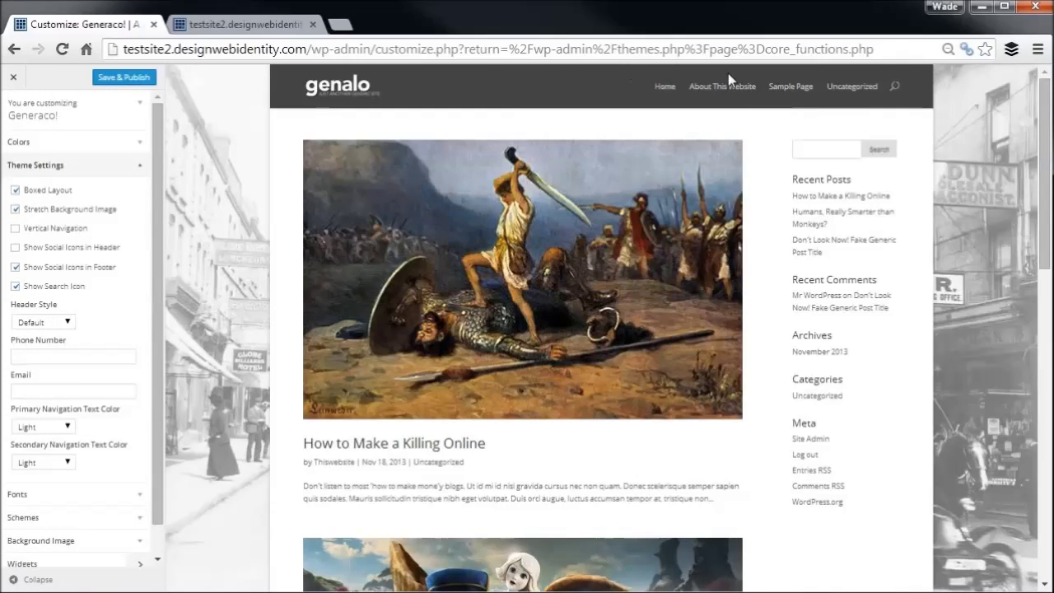
{"action": "left_click", "coordinate": [65, 323]}
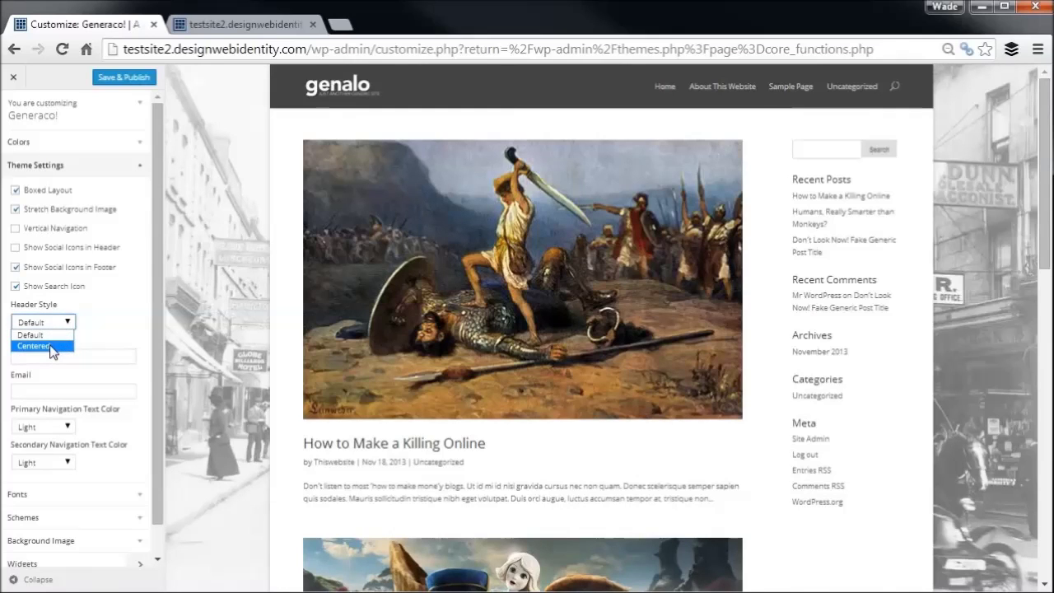
{"action": "left_click", "coordinate": [53, 346]}
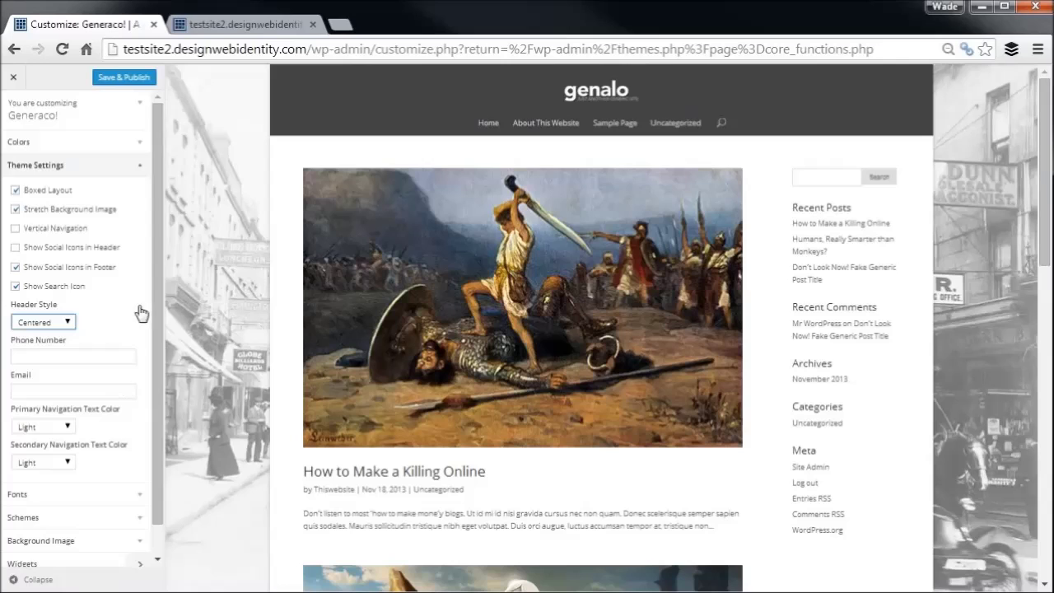
{"action": "scroll", "coordinate": [162, 342], "scroll_direction": "down", "scroll_amount": 1}
{"action": "scroll", "coordinate": [162, 342], "scroll_direction": "up", "scroll_amount": 1}
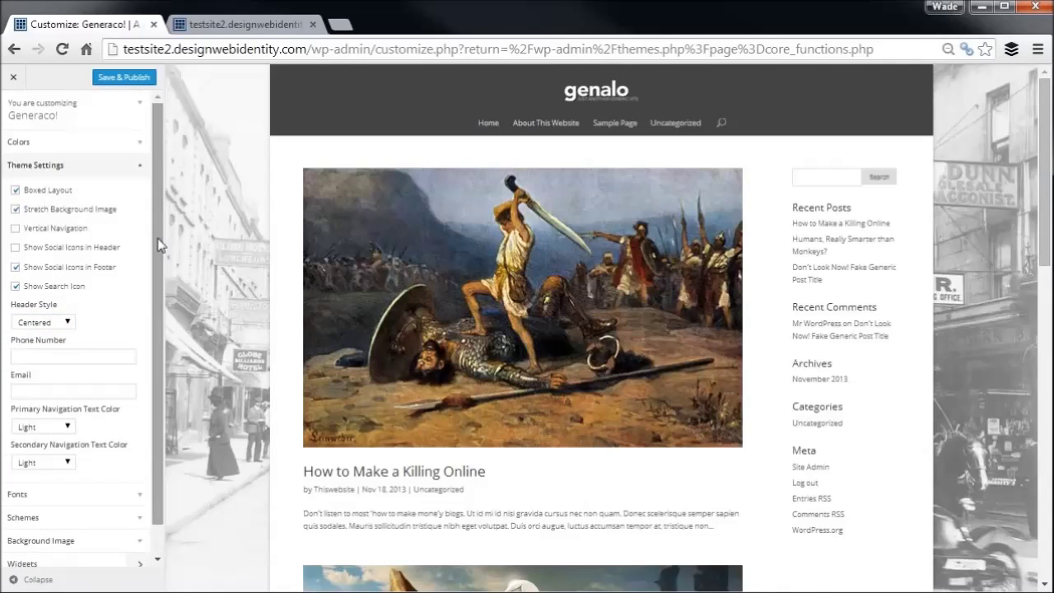
Try social icons in the header and Vertical Navigation, and preview the vertical menu with Boxed Layout turned off.
{"action": "left_click", "coordinate": [16, 247]}
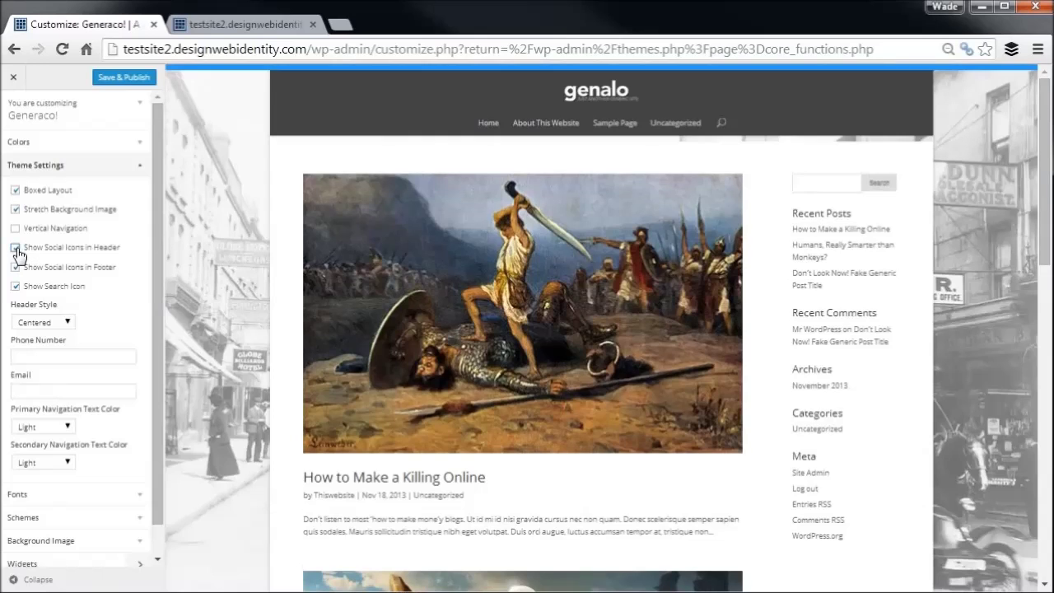
{"action": "left_click", "coordinate": [15, 228]}
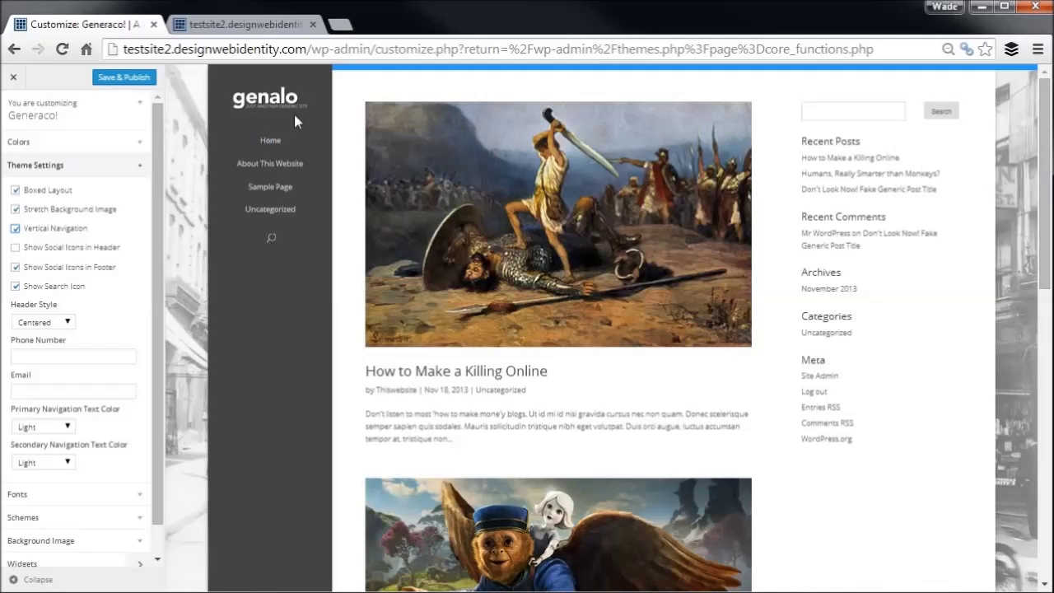
{"action": "left_click_drag", "start_coordinate": [1047, 208], "coordinate": [1049, 493]}
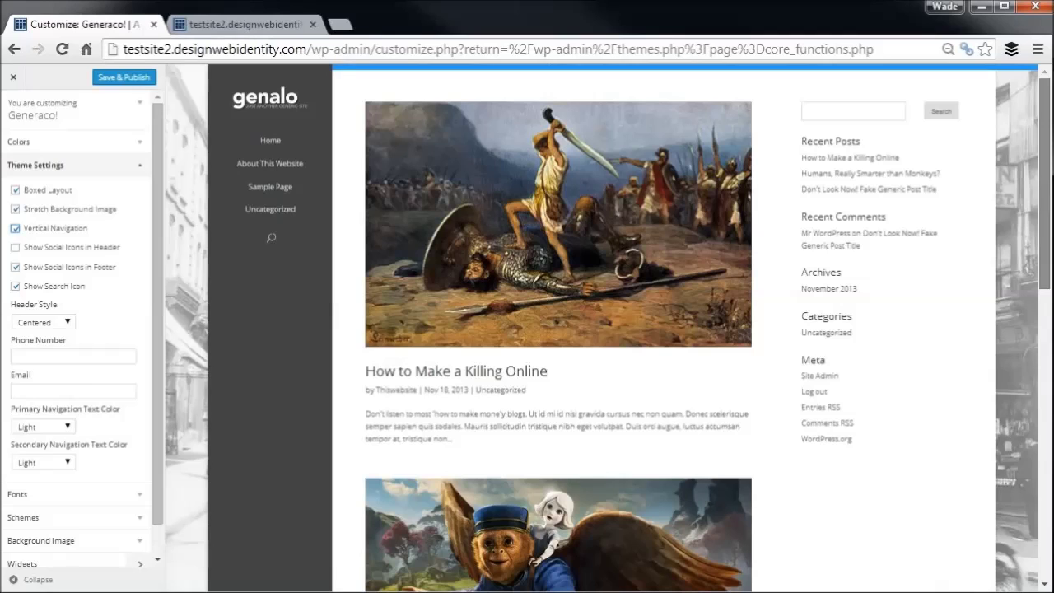
{"action": "left_click", "coordinate": [16, 192]}
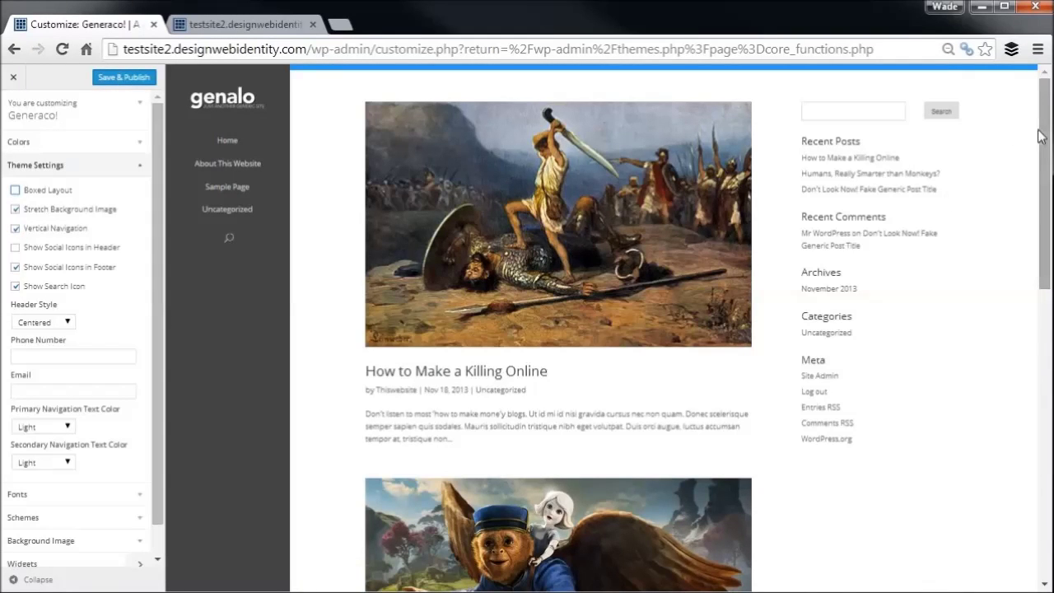
{"action": "left_click_drag", "start_coordinate": [1041, 148], "coordinate": [1037, 451]}
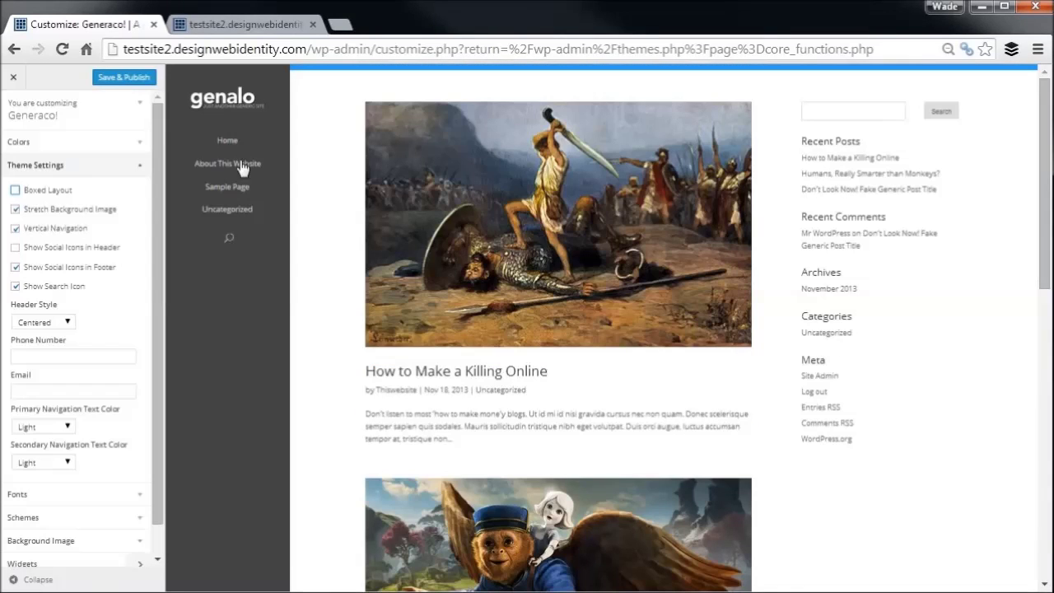
Return the Header Style to Default with Vertical Navigation off, and save and publish the customizations.
{"action": "left_click", "coordinate": [51, 321]}
{"action": "left_click", "coordinate": [31, 332]}
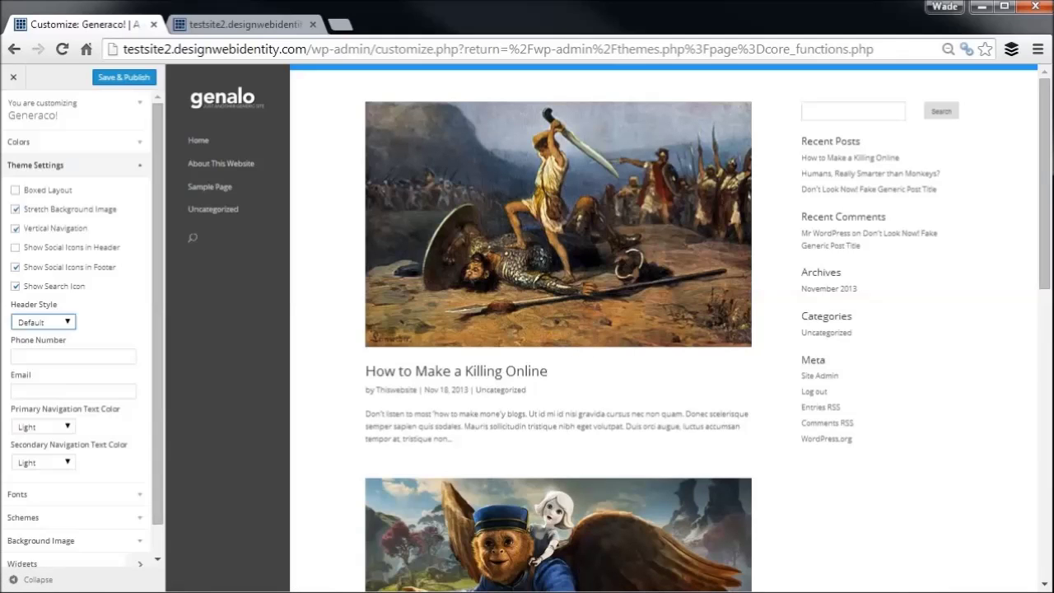
{"action": "left_click", "coordinate": [15, 228]}
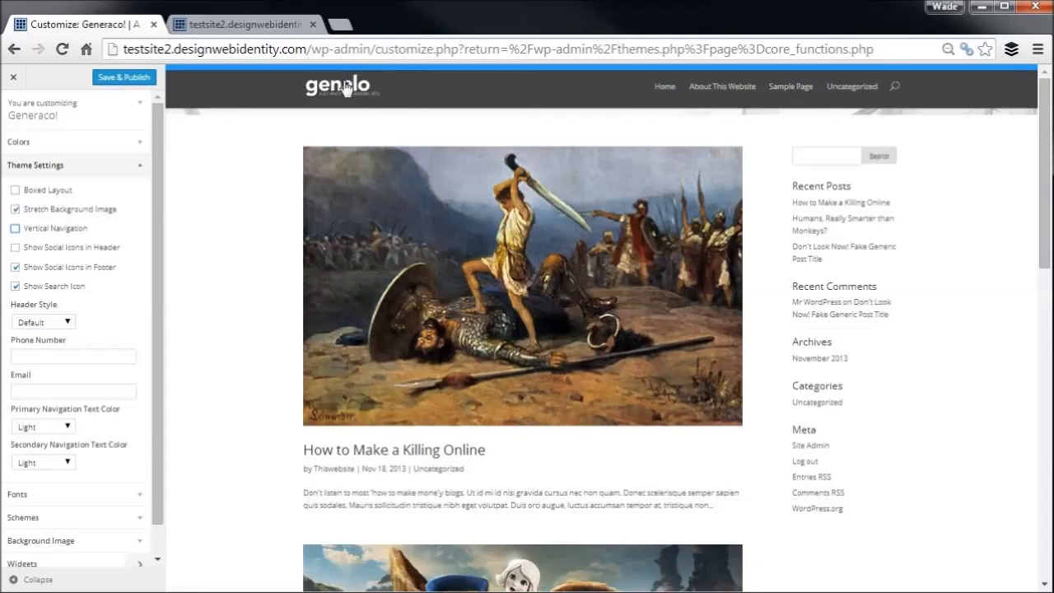
{"action": "left_click", "coordinate": [124, 77]}
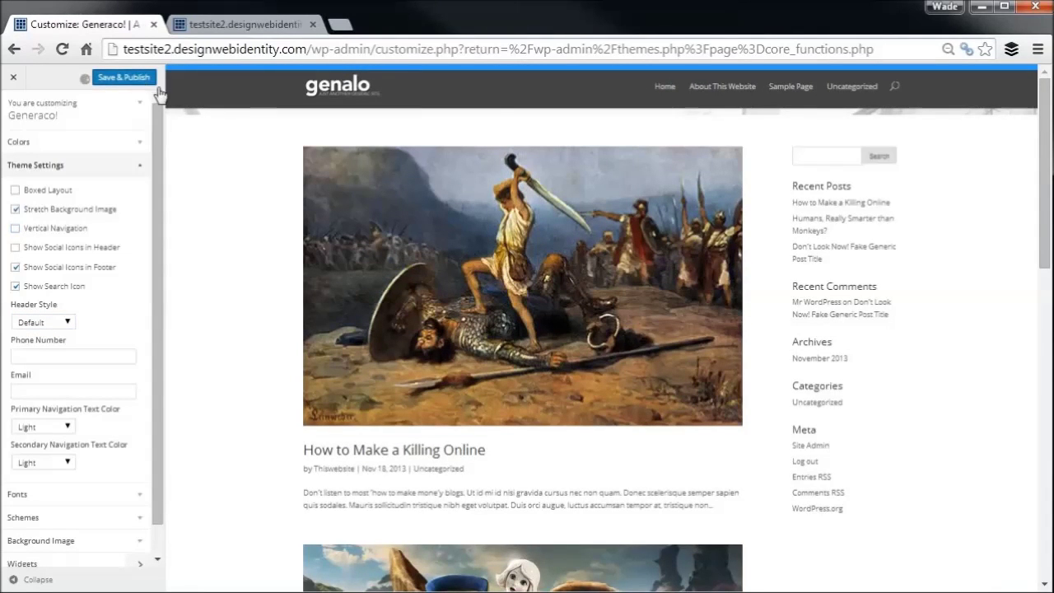
Switch to the live test site and reload its front page to view the published design.
{"action": "left_click", "coordinate": [252, 24]}
{"action": "key", "text": "ctrl+minus"}
{"action": "key", "text": "ctrl+minus"}
{"action": "key", "text": "ctrl+minus"}
{"action": "scroll", "coordinate": [655, 247], "scroll_direction": "up", "scroll_amount": 10}
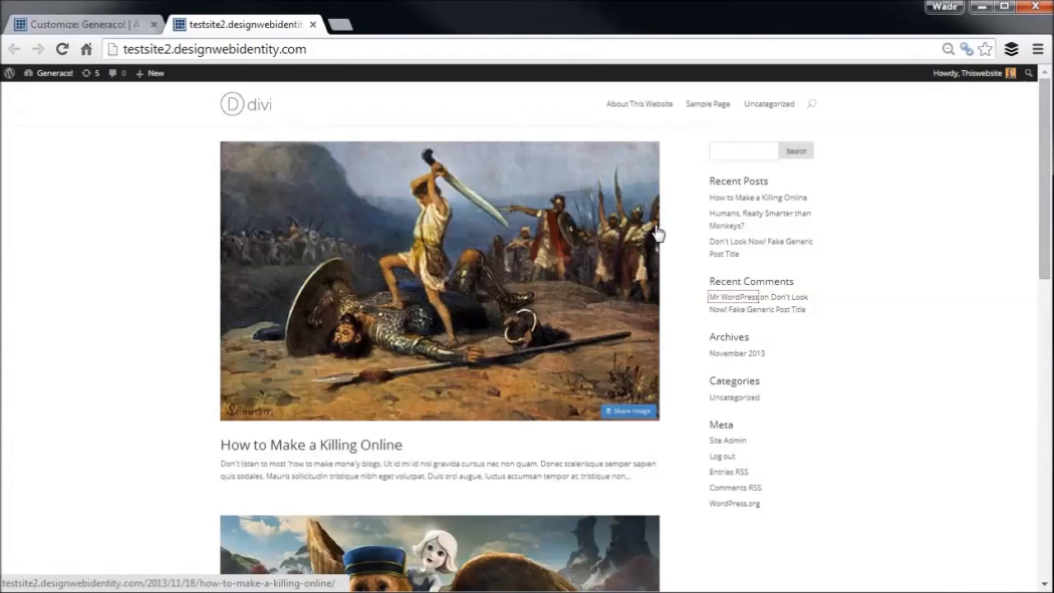
{"action": "left_click", "coordinate": [64, 50]}
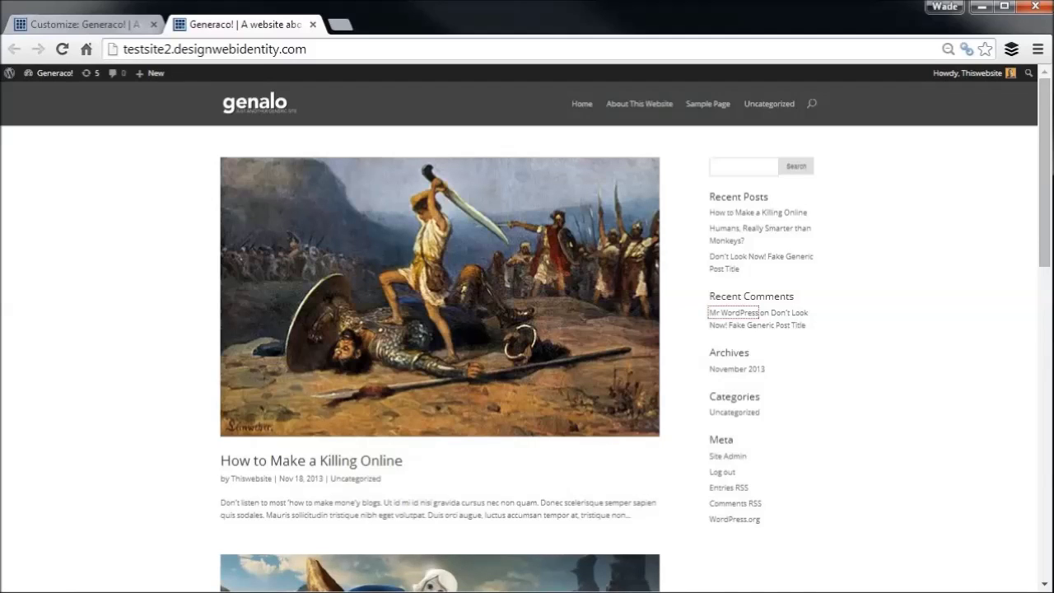
Close the theme customizer and start adding a new page to the site.
{"action": "left_click", "coordinate": [115, 25]}
{"action": "left_click", "coordinate": [17, 79]}
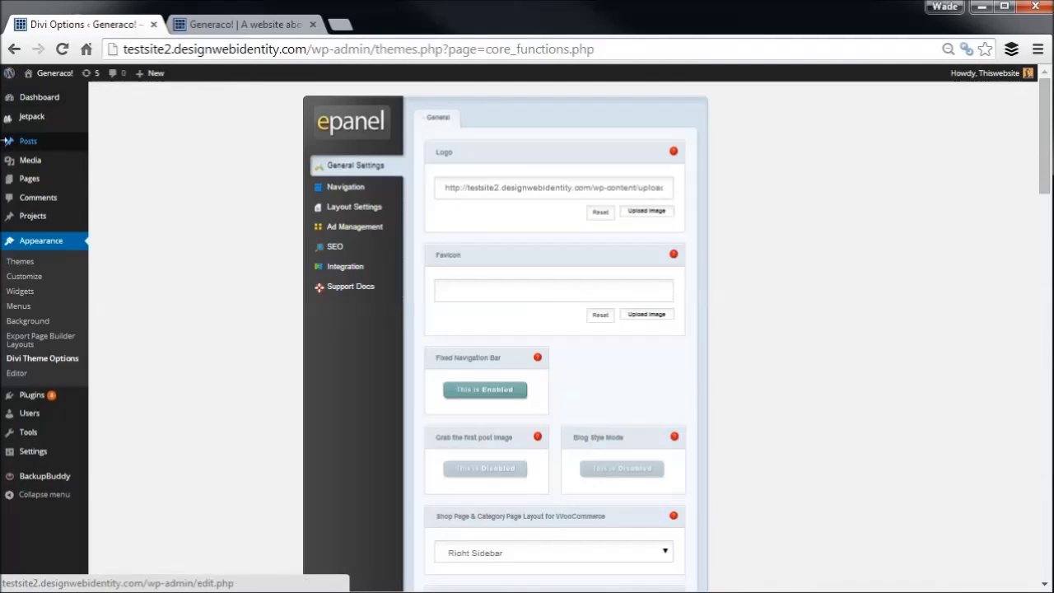
{"action": "mouse_move", "coordinate": [33, 188]}
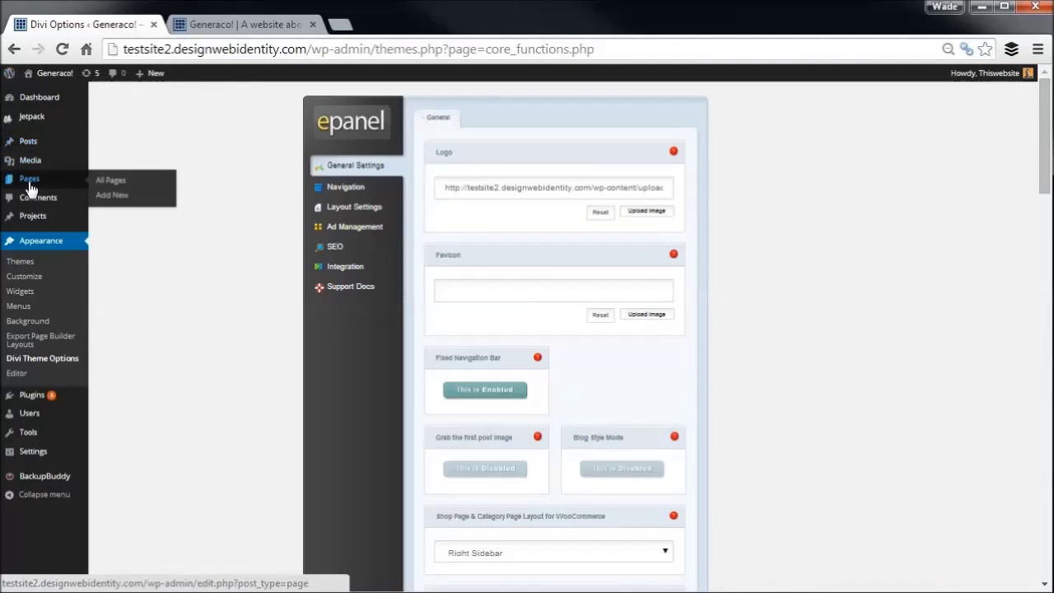
{"action": "left_click", "coordinate": [117, 199]}
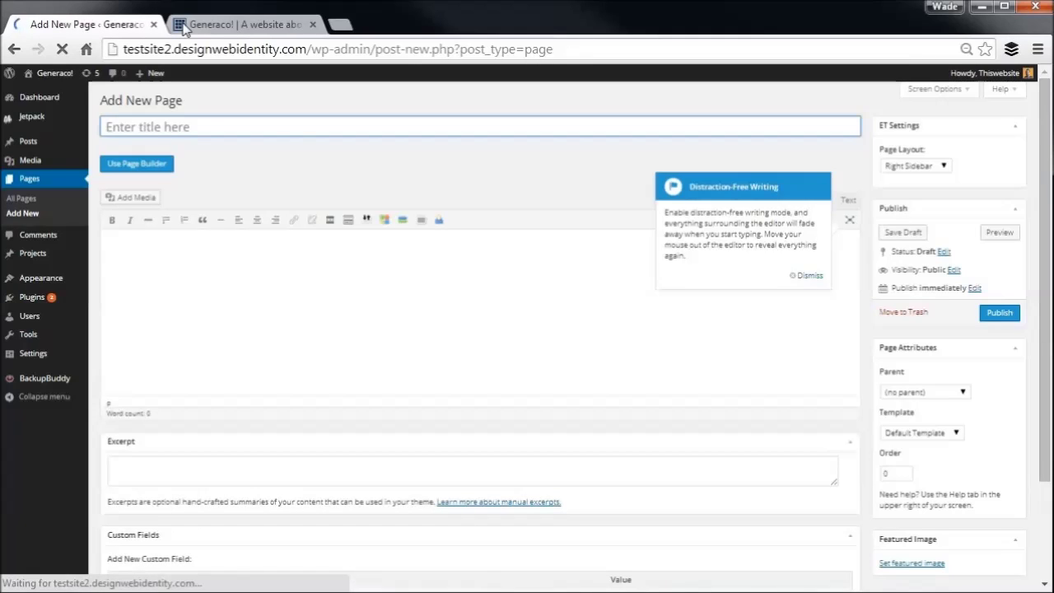
Dismiss the Distraction-Free Writing notice and paste three paragraphs of Lorem ipsum text into the new page's body.
{"action": "left_click", "coordinate": [666, 319]}
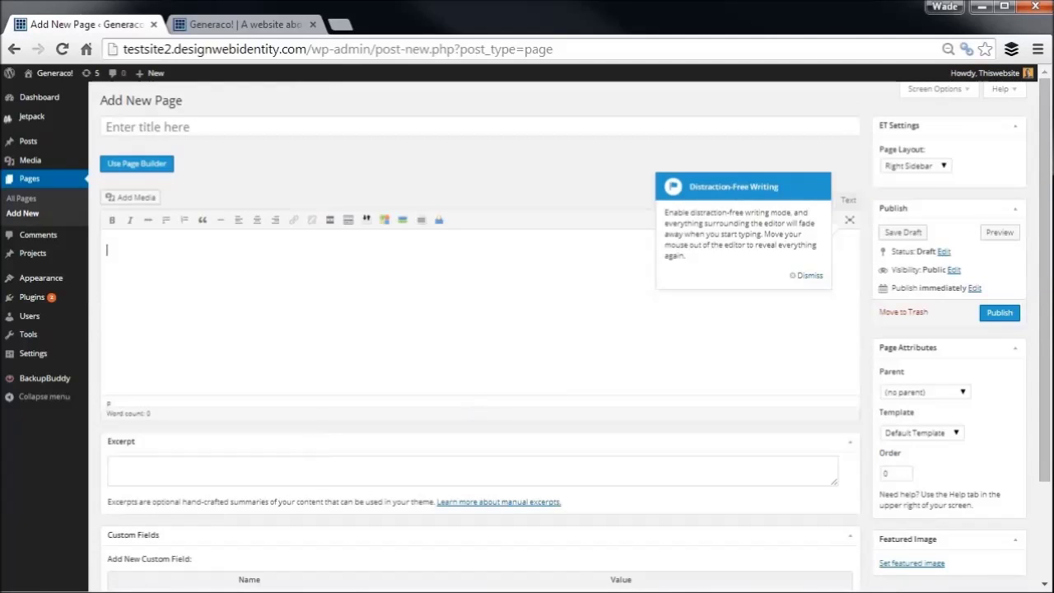
{"action": "left_click", "coordinate": [806, 275]}
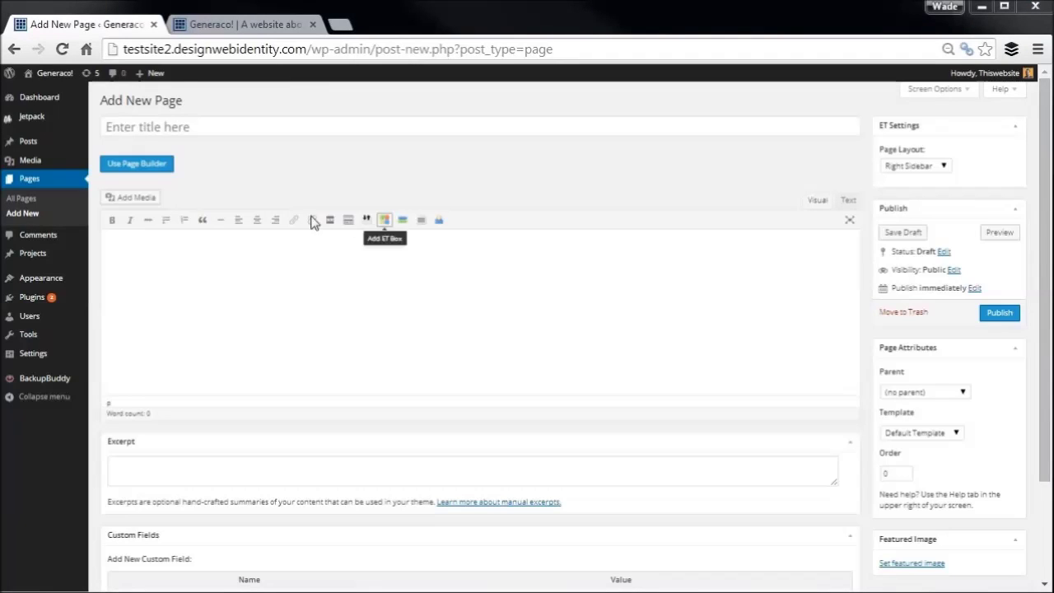
{"action": "right_click", "coordinate": [242, 246]}
{"action": "left_click", "coordinate": [295, 344]}
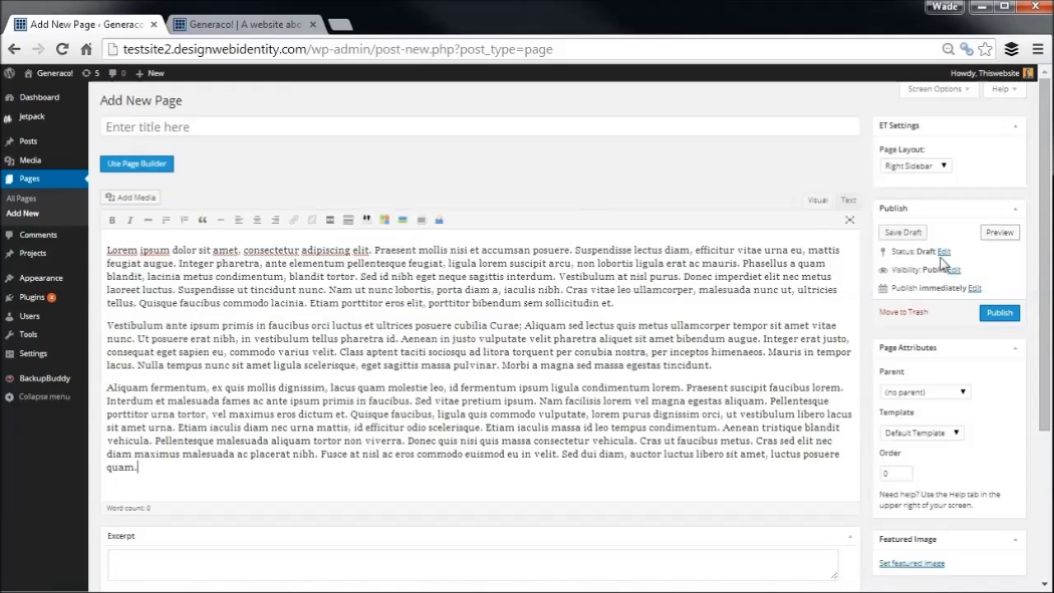
Publish the new page, give it the title "Divi Page", and update it.
{"action": "left_click", "coordinate": [1001, 314]}
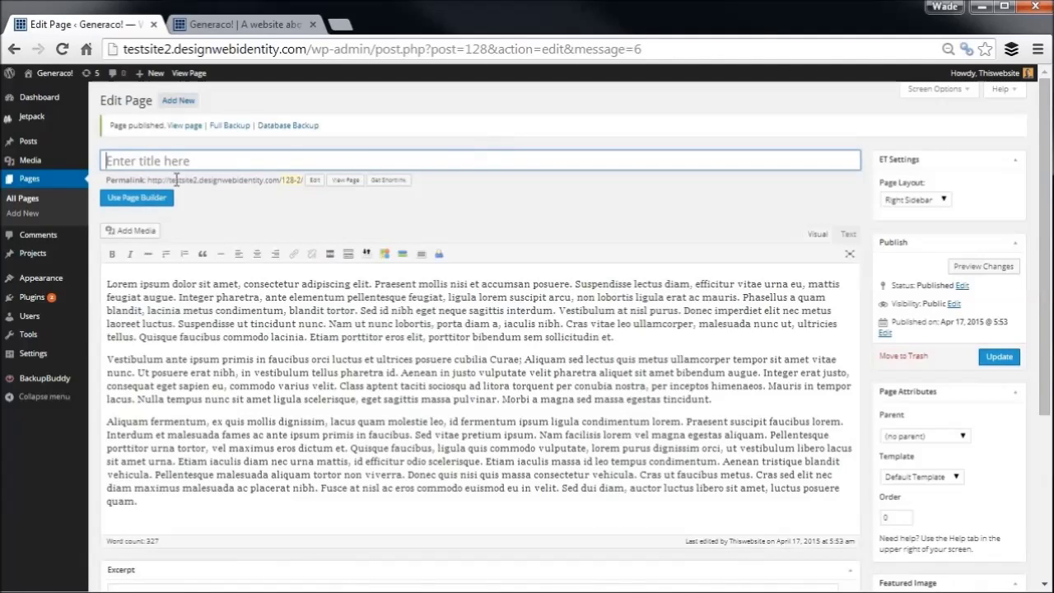
{"action": "type", "text": "D"}
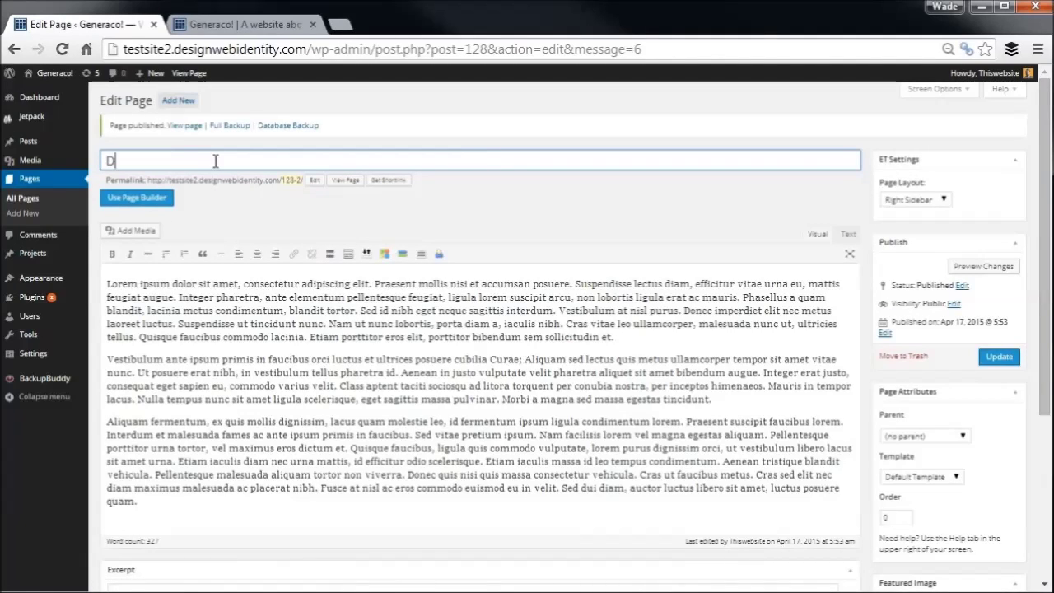
{"action": "type", "text": "ivi Pagre"}
{"action": "key", "text": "Left"}
{"action": "key", "text": "BackSpace"}
{"action": "left_click", "coordinate": [998, 358]}
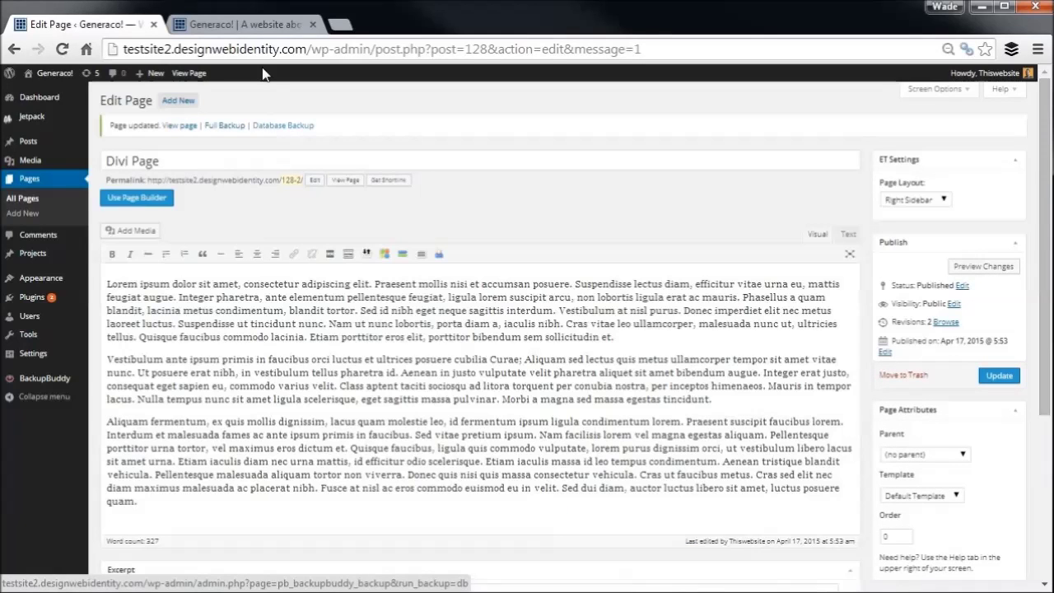
Reload the live test site, open Divi Page from its navigation, and examine the page's title and body text.
{"action": "left_click", "coordinate": [262, 24]}
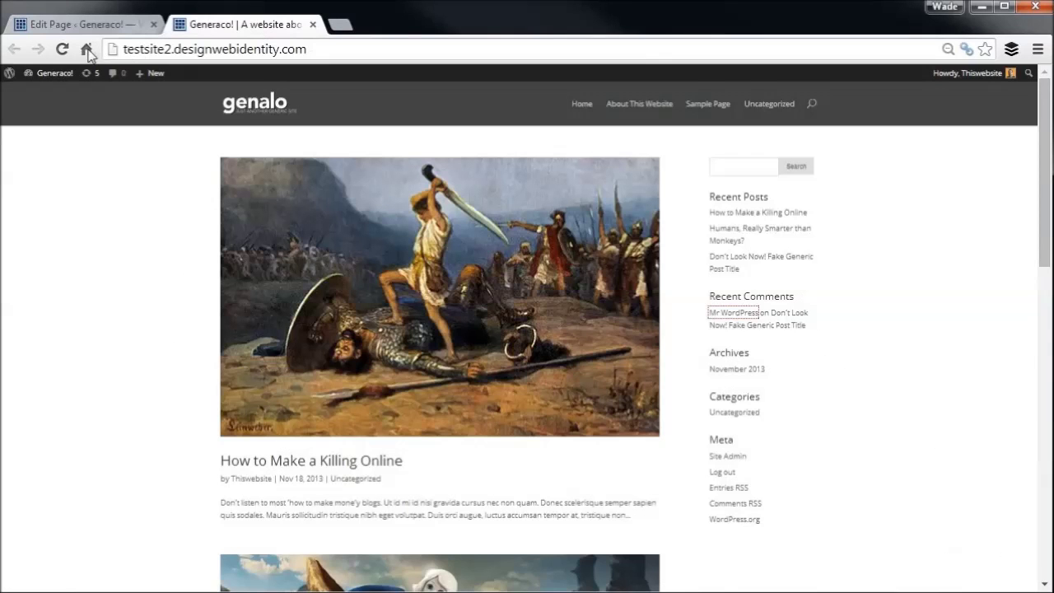
{"action": "left_click", "coordinate": [62, 49]}
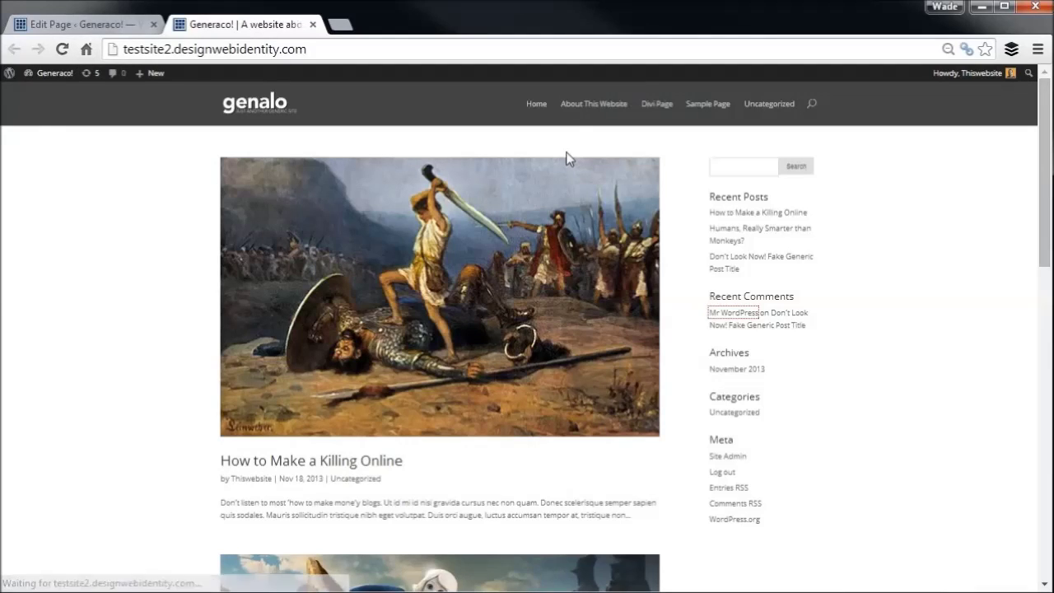
{"action": "left_click", "coordinate": [669, 115]}
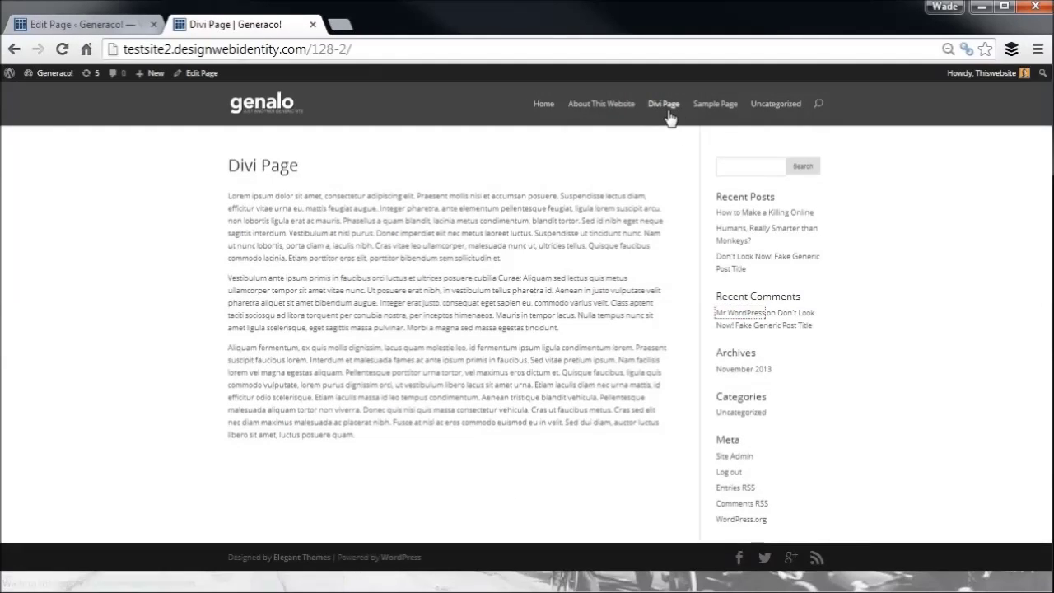
{"action": "triple_click", "coordinate": [259, 165]}
{"action": "left_click_drag", "start_coordinate": [230, 196], "coordinate": [440, 421]}
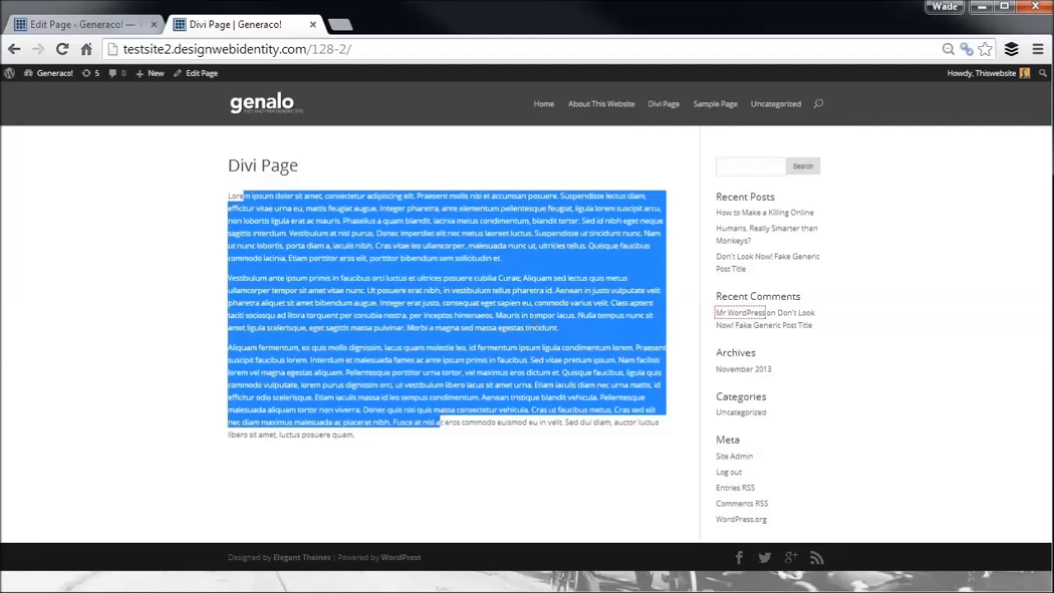
{"action": "left_click", "coordinate": [538, 316]}
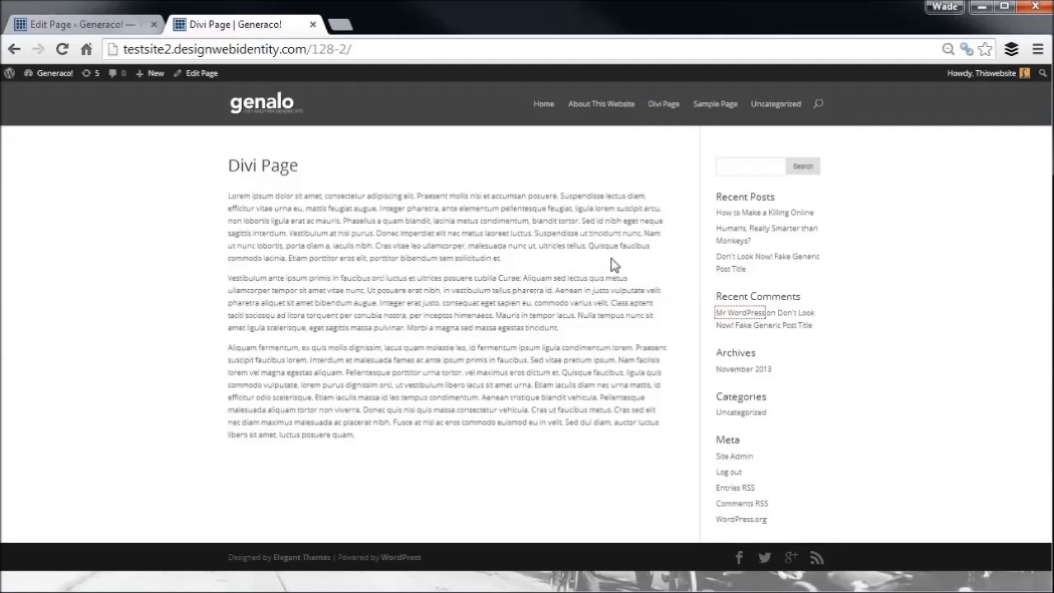